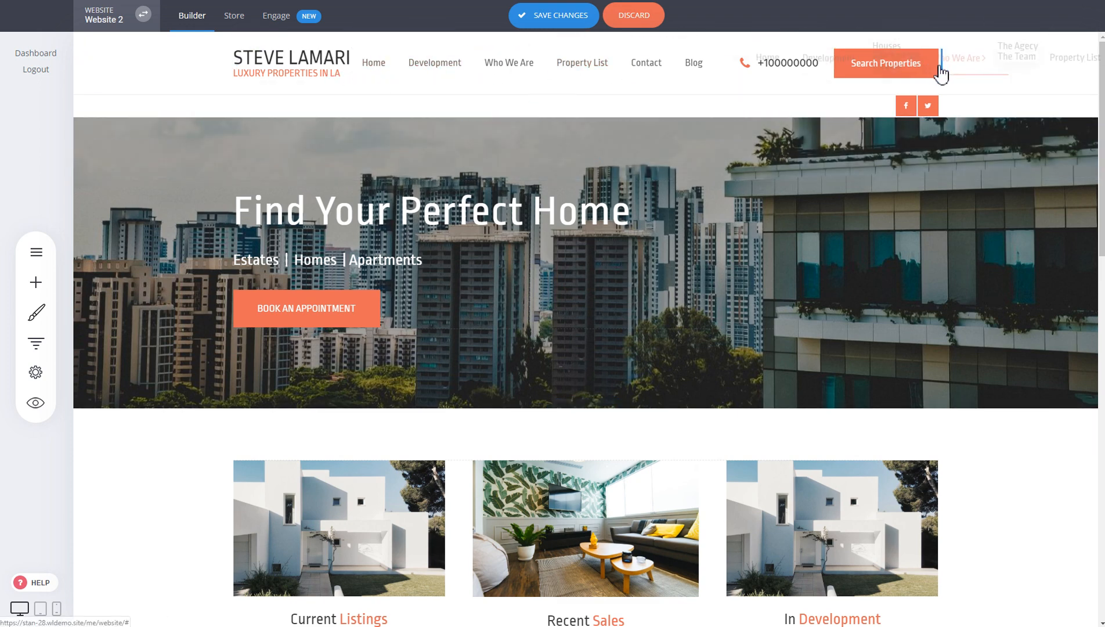
Move the navigation menu after the Search Properties button and delete the phone number text and phone icon from the header.
left_click_drag(941, 73, 946, 69)
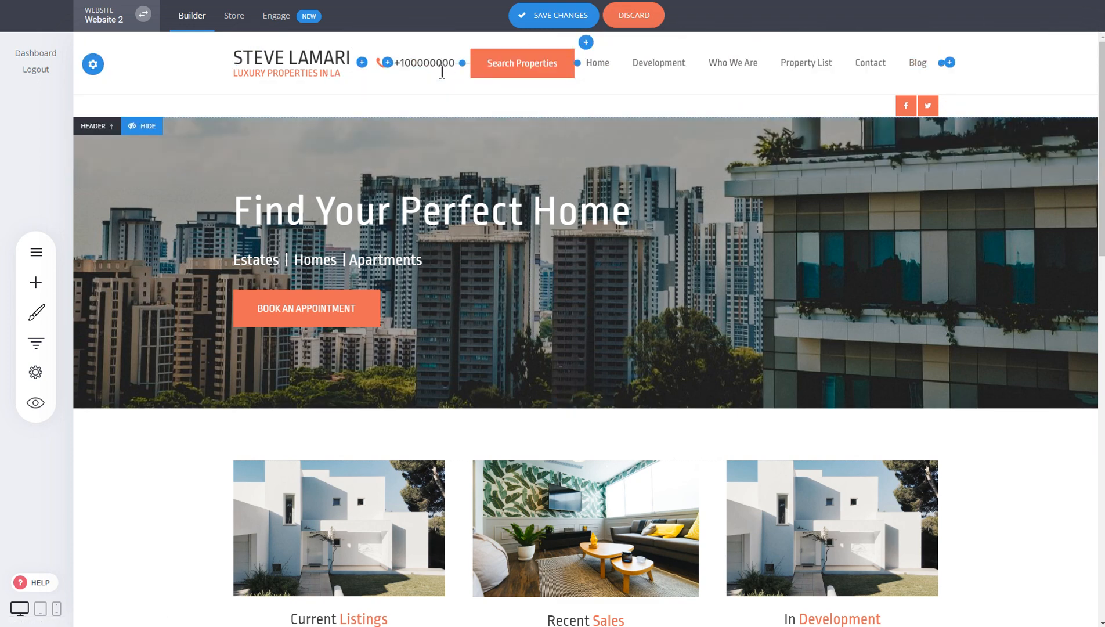
left_click(439, 65)
left_click(719, 38)
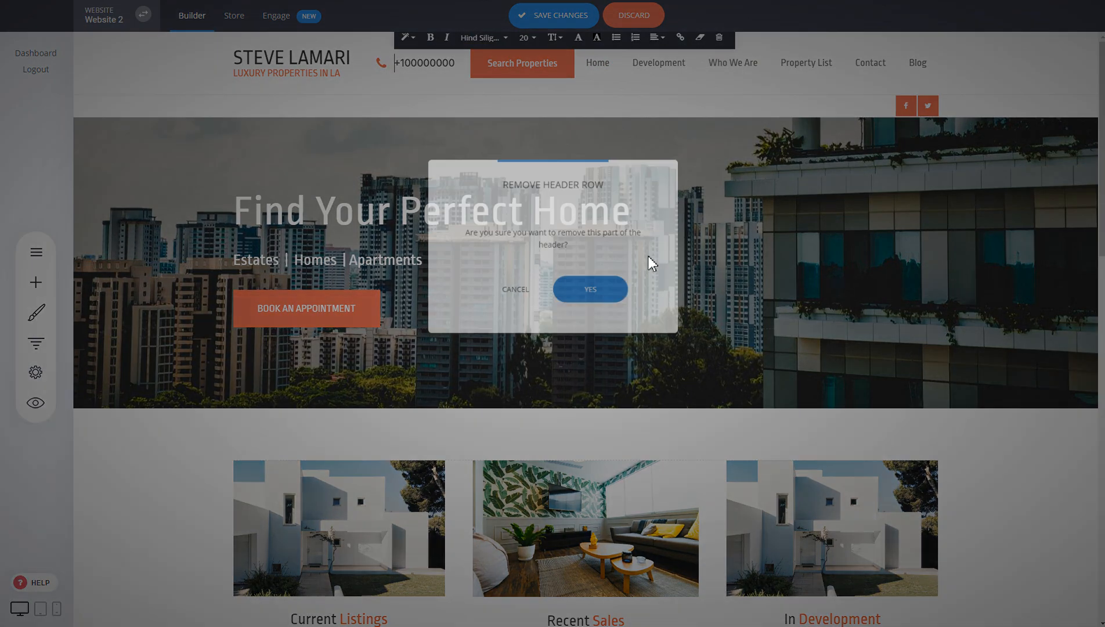
key("Return")
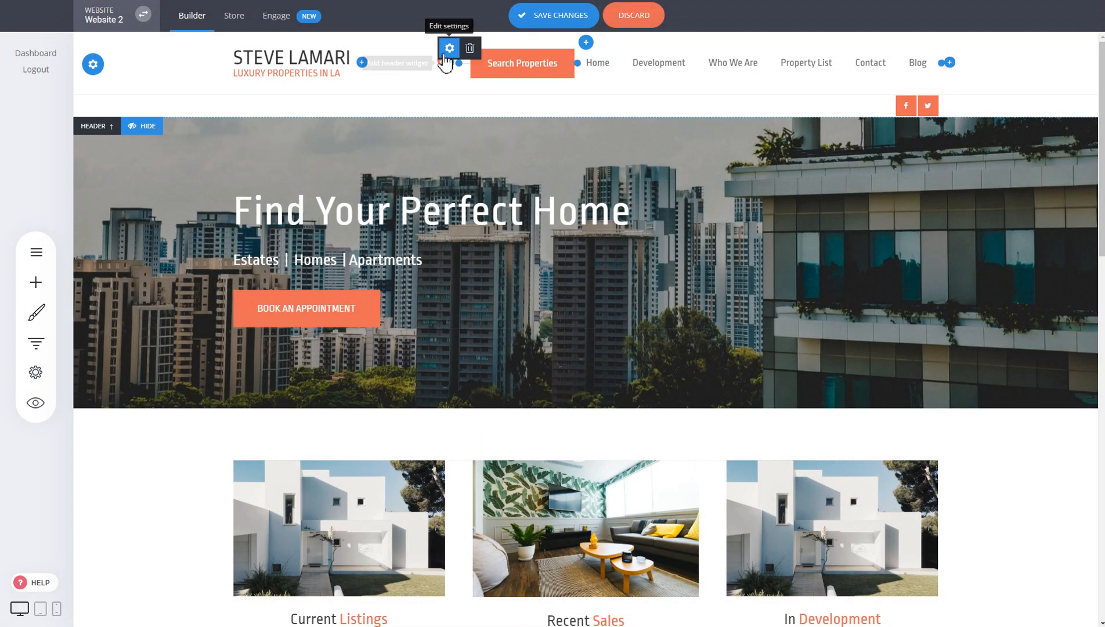
left_click(470, 49)
left_click(595, 276)
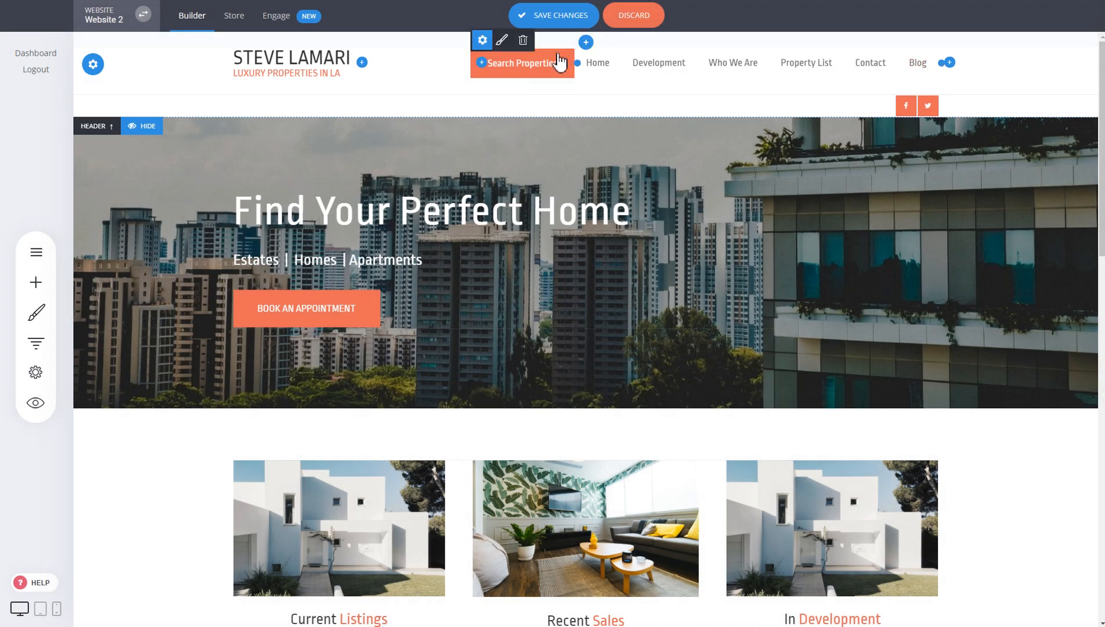
Move the Search Properties button to the end of its row after the menu, and remove the header row containing the social icons.
left_click_drag(562, 66, 939, 67)
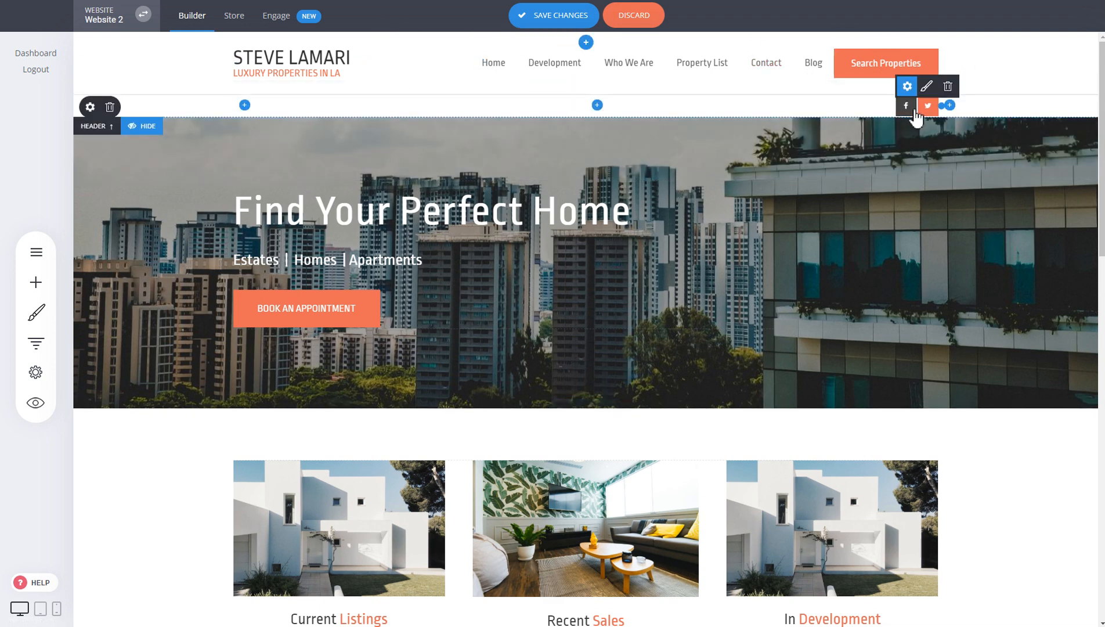
left_click(110, 110)
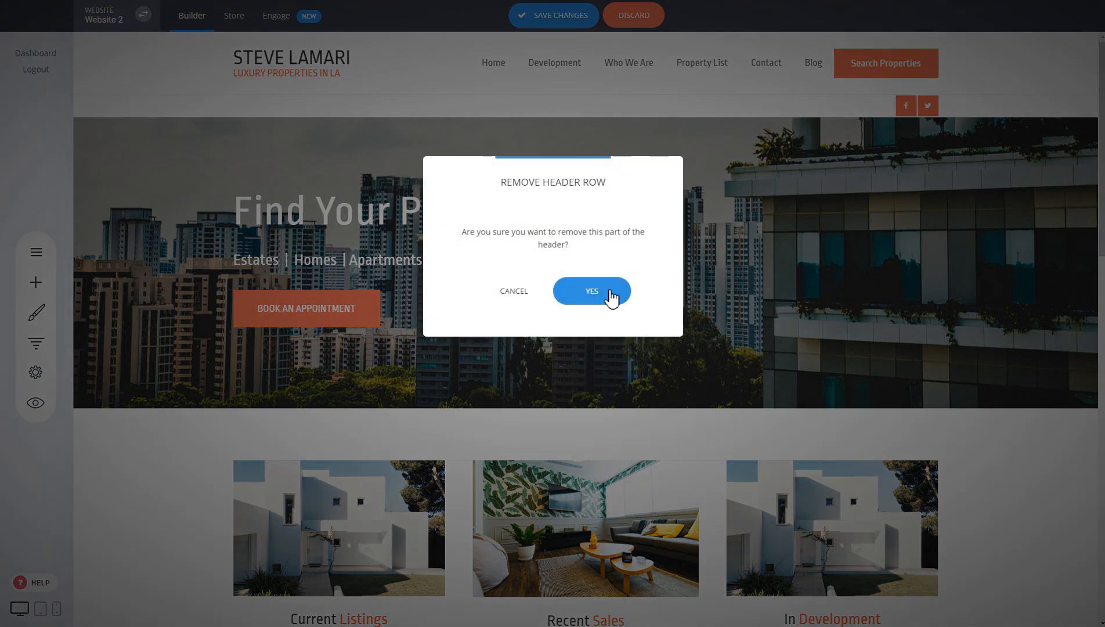
left_click(606, 292)
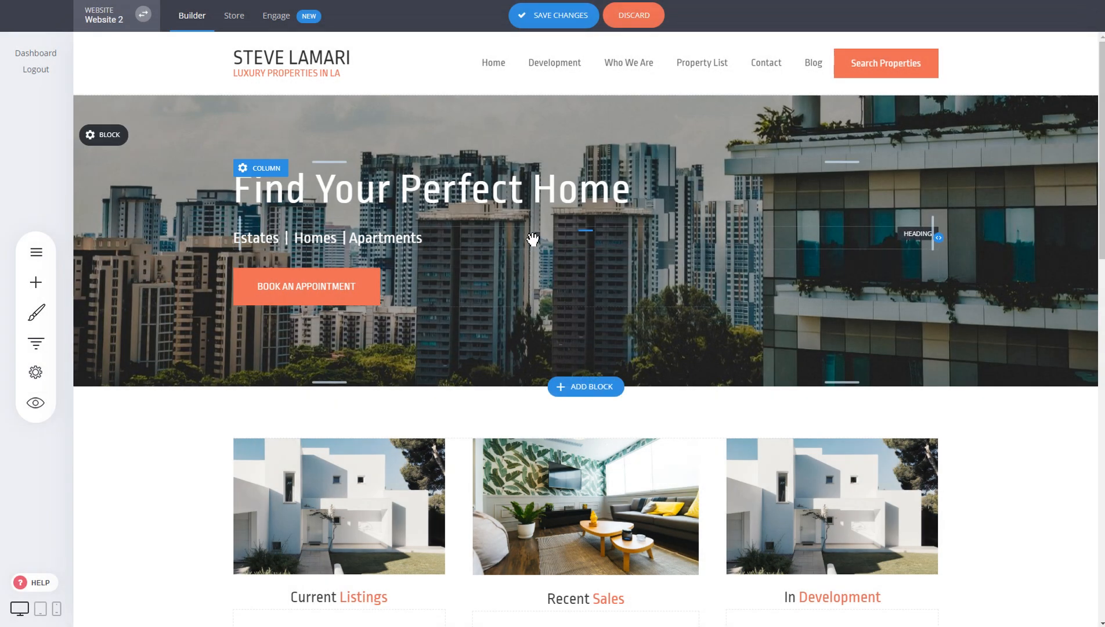
Add a header row above the menu row and set its background color to F8F8F8.
mouse_move(896, 67)
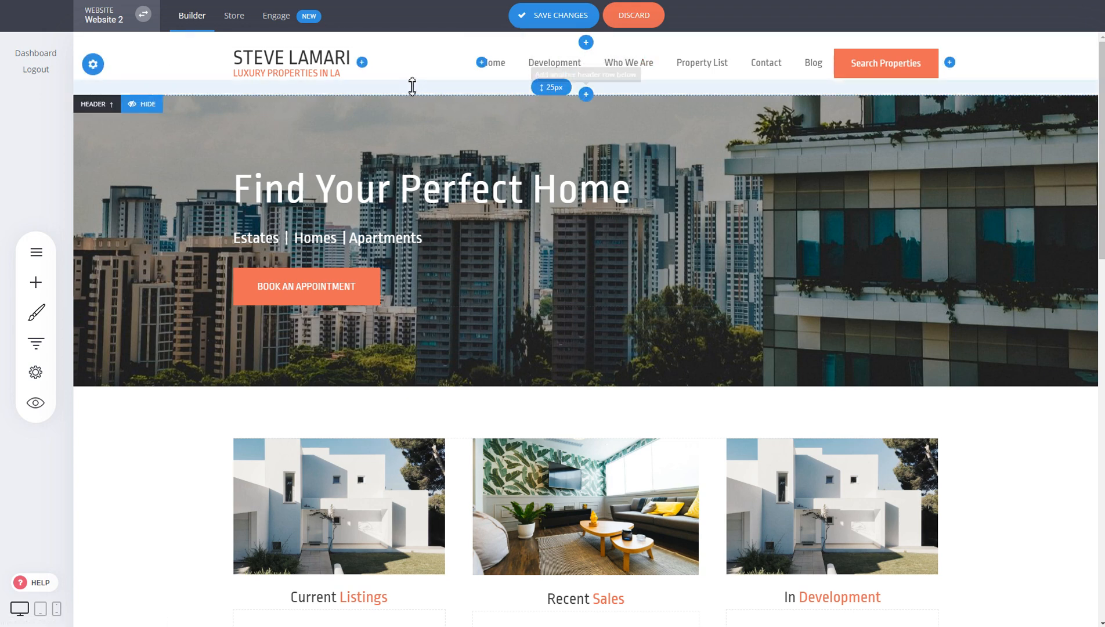
left_click(586, 42)
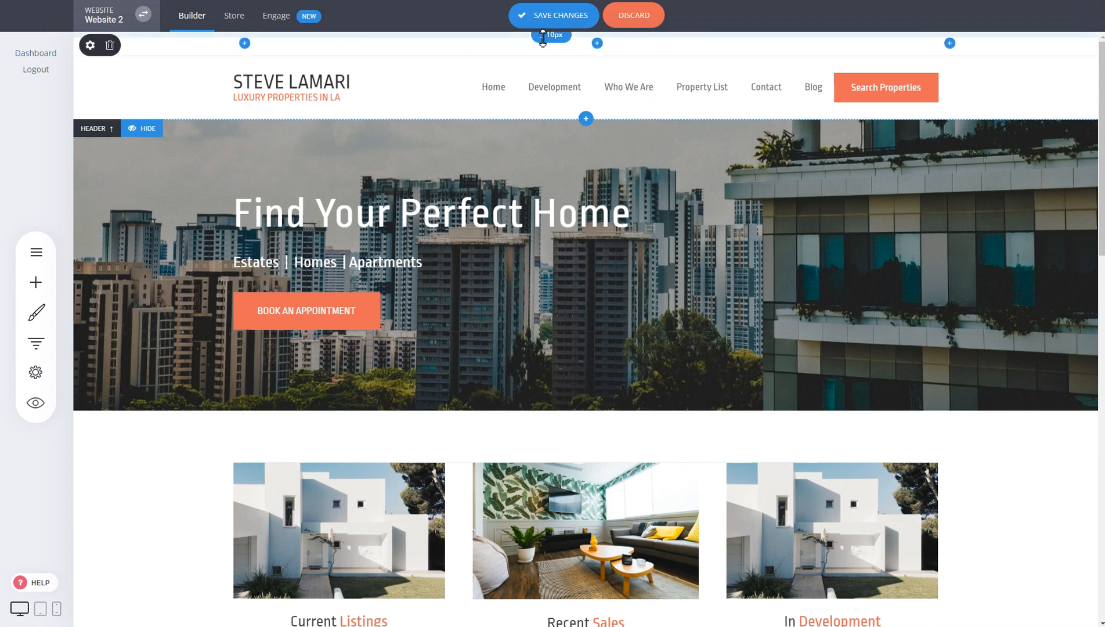
left_click(87, 43)
left_click(474, 125)
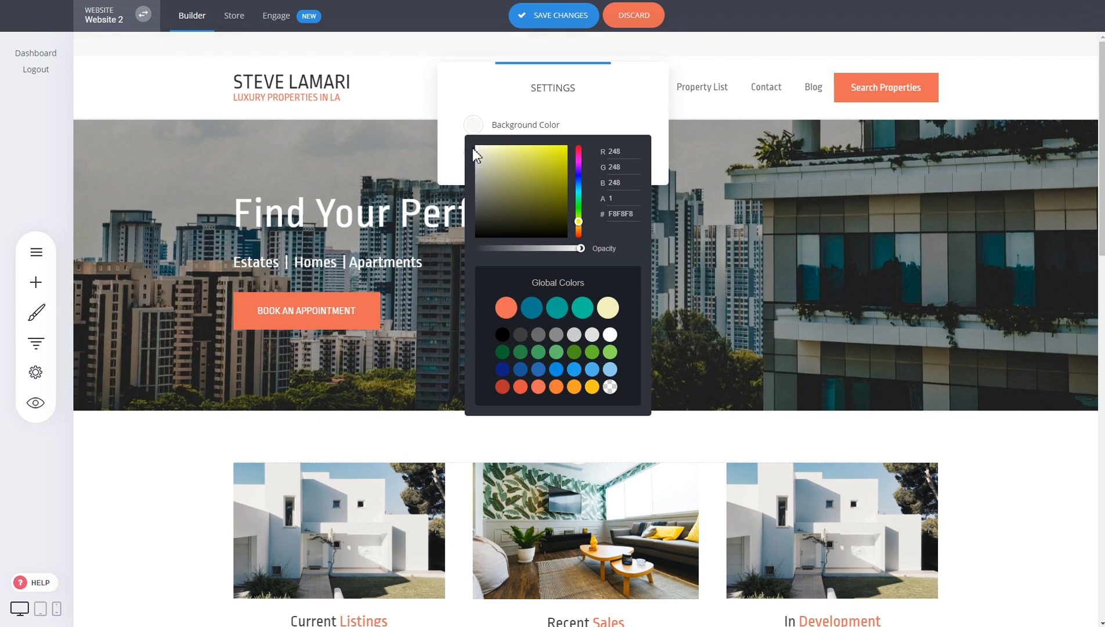
left_click(310, 99)
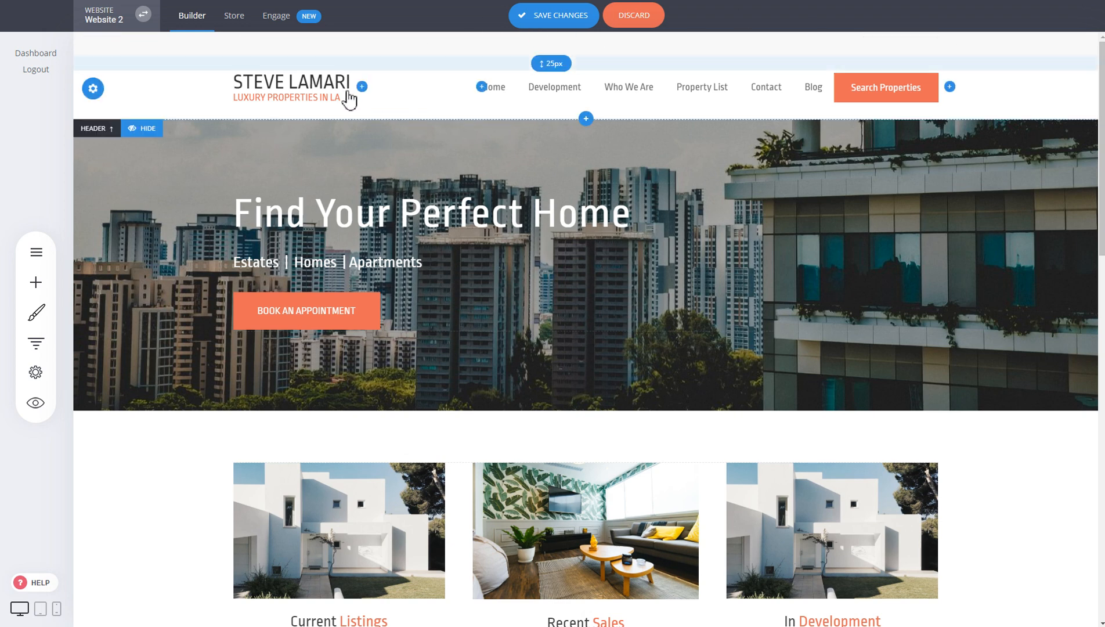
Add a Cart widget at the far end of the new upper header row, keeping its default icon settings.
left_click(949, 44)
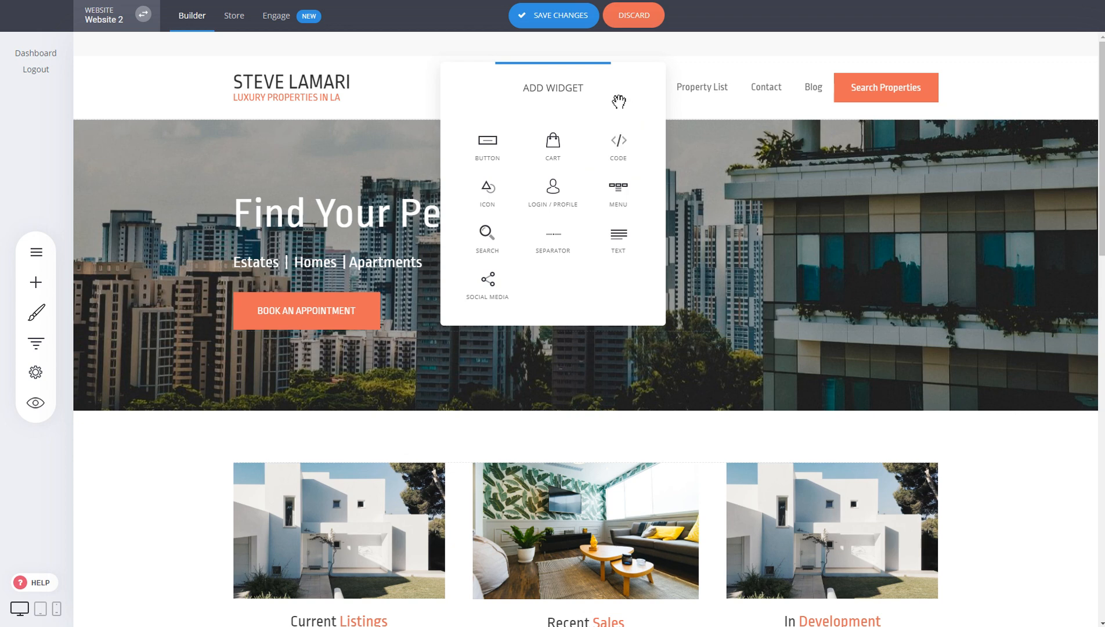
left_click(559, 152)
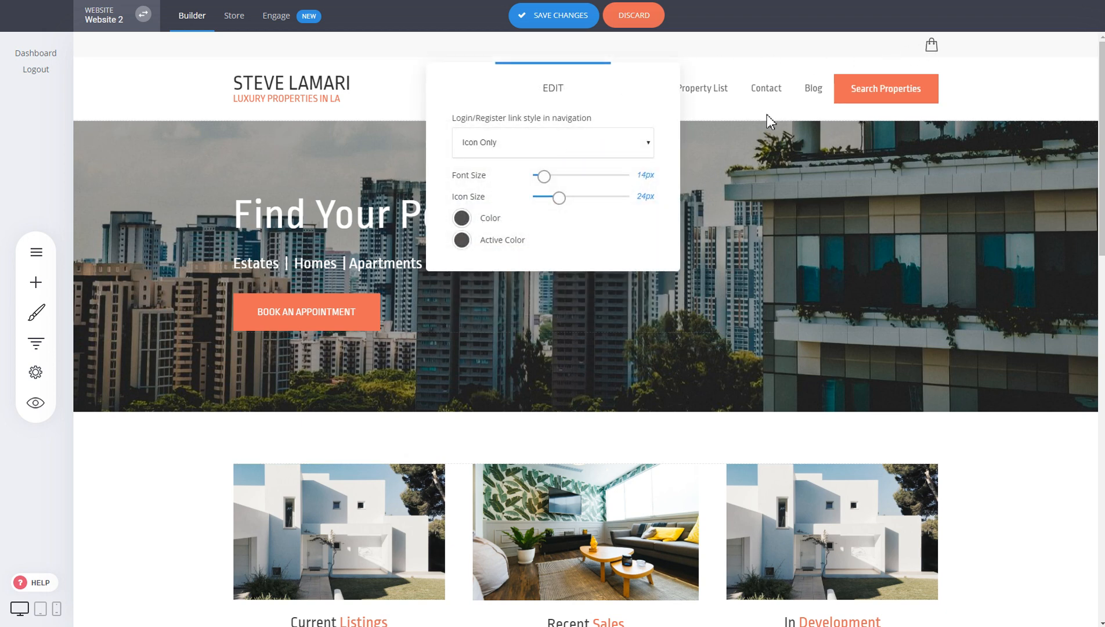
left_click(793, 136)
Add a Search widget after the cart icon in the upper header row and widen the gap between the two.
left_click(951, 45)
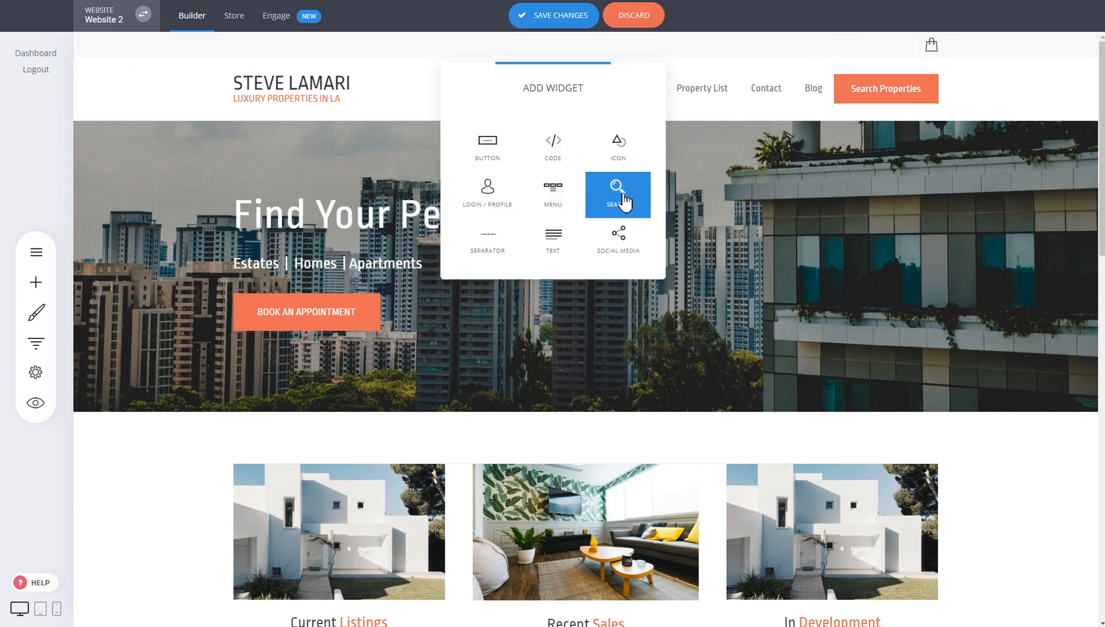
left_click(621, 201)
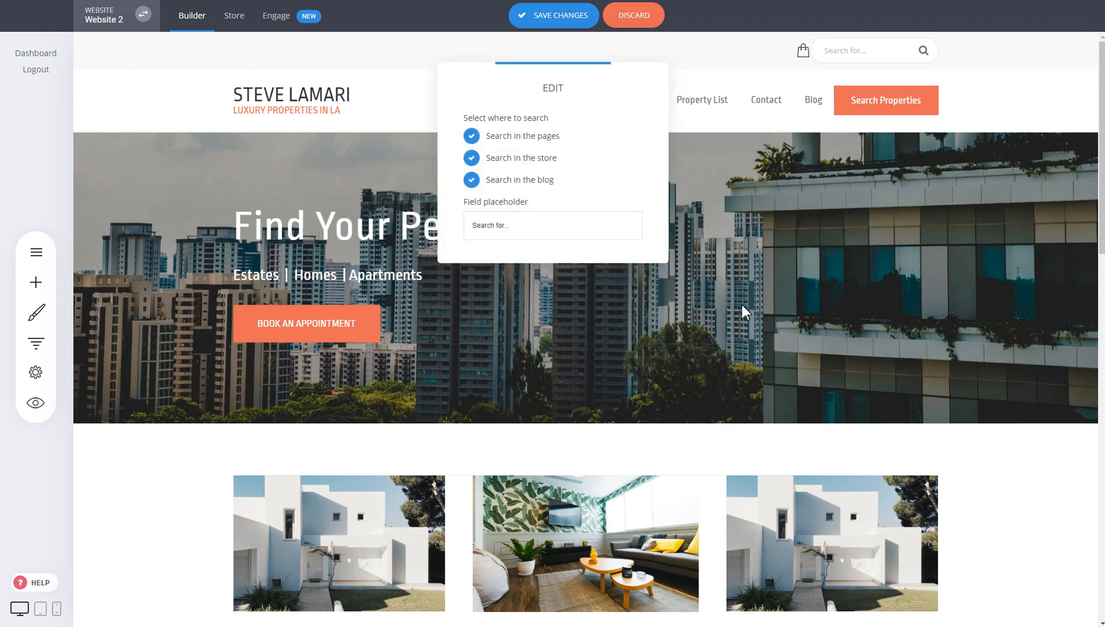
left_click(993, 201)
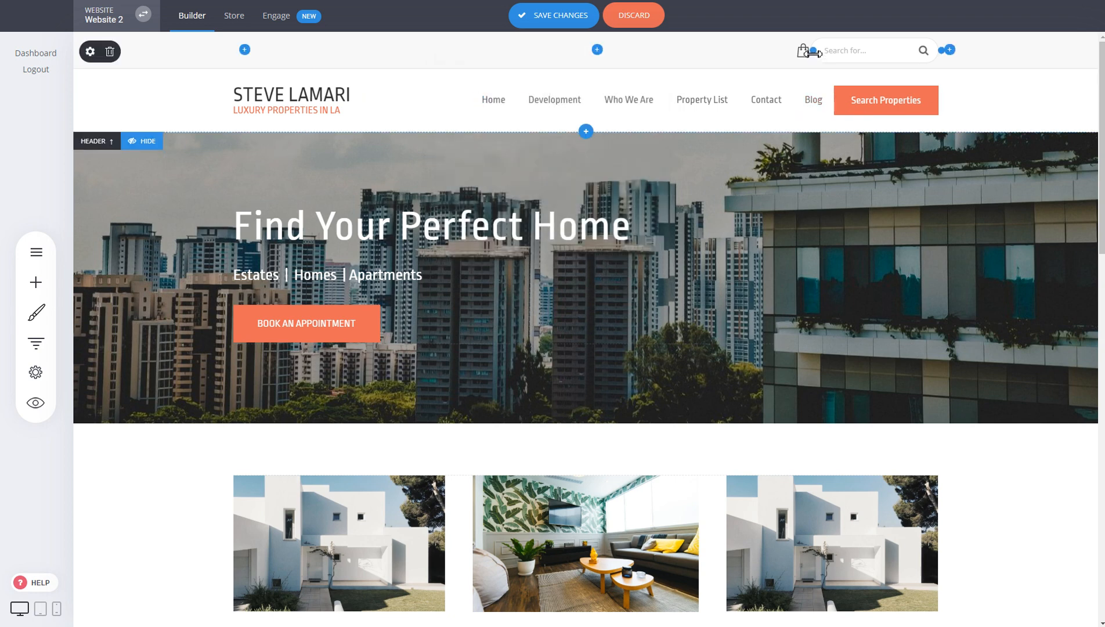
left_click_drag(816, 52, 804, 52)
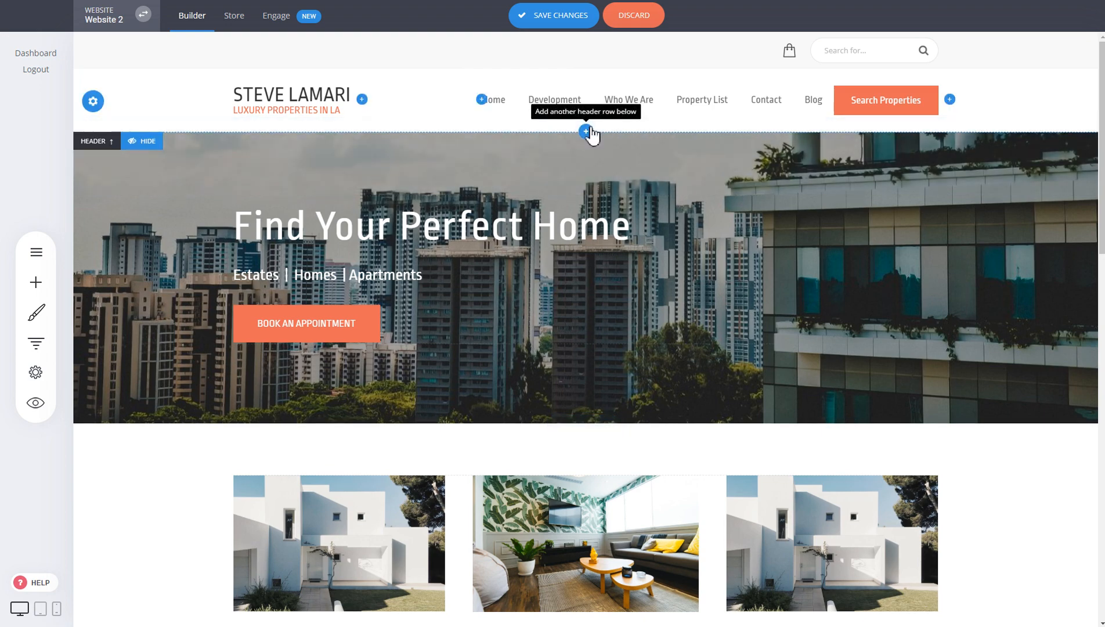
Add another header row below the menu row and delete it again.
left_click(587, 132)
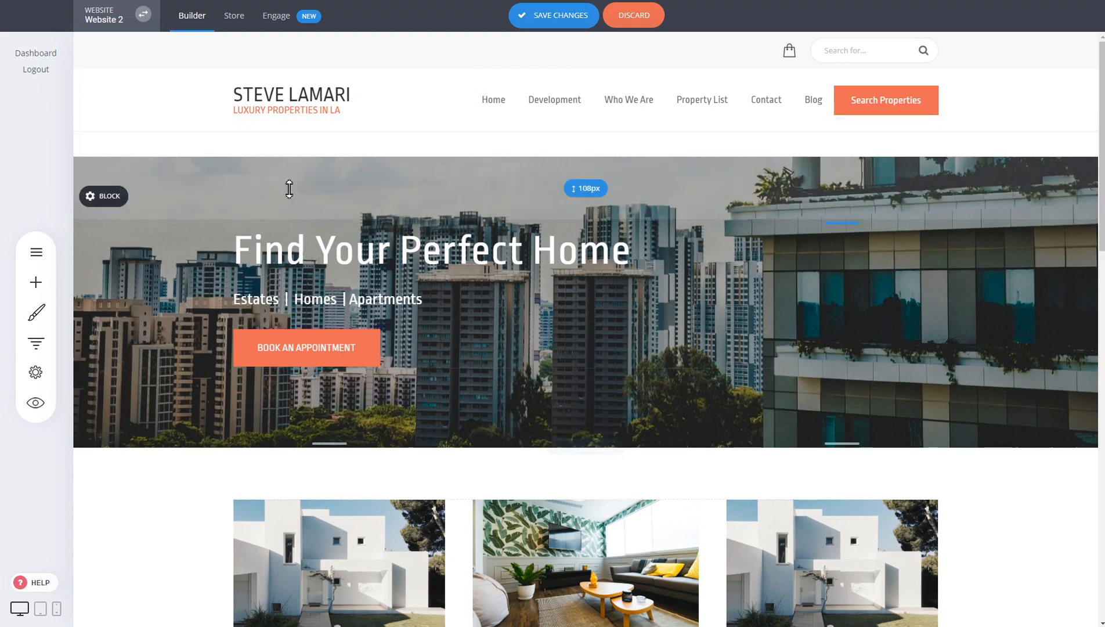
left_click(111, 148)
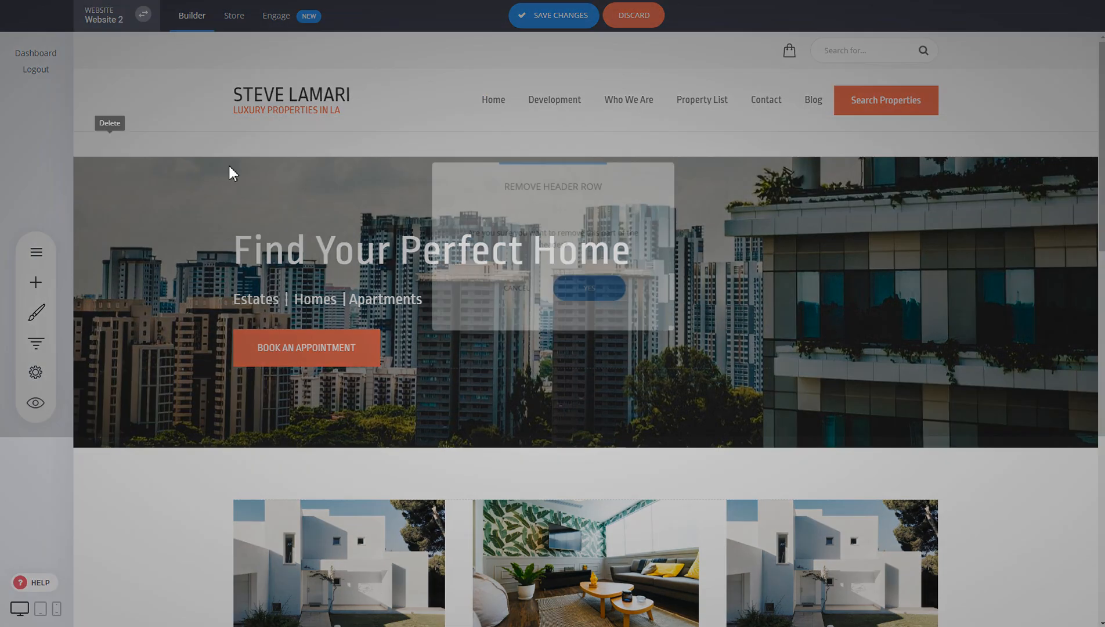
left_click(590, 291)
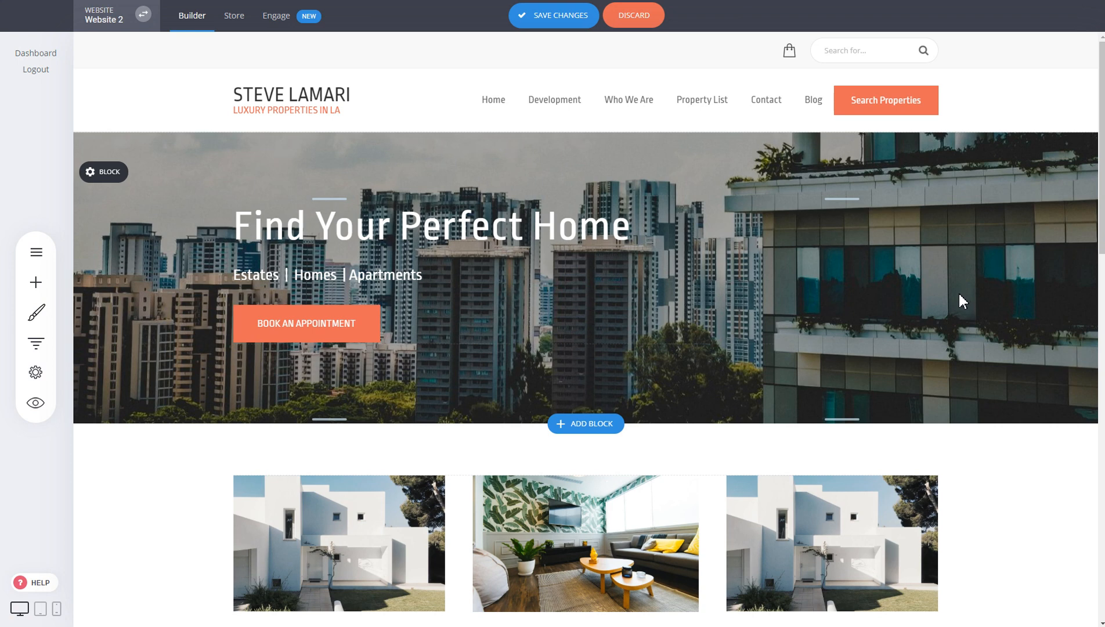
Open the navigation menu's item editor and move the dialog clear of the header menu.
mouse_move(509, 113)
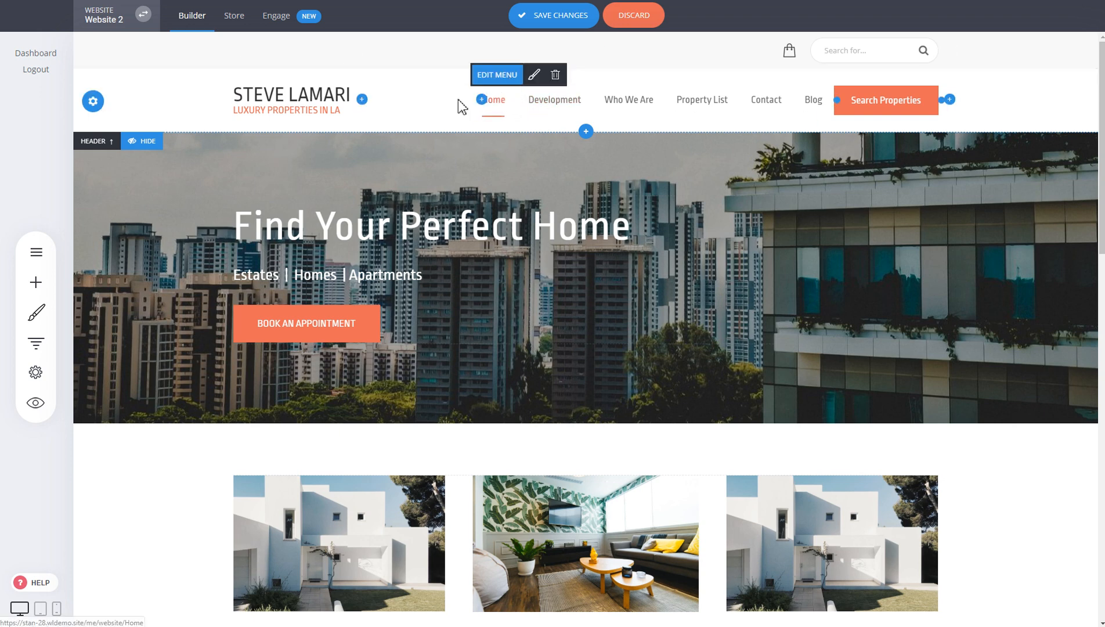
left_click(502, 81)
left_click_drag(553, 92, 326, 55)
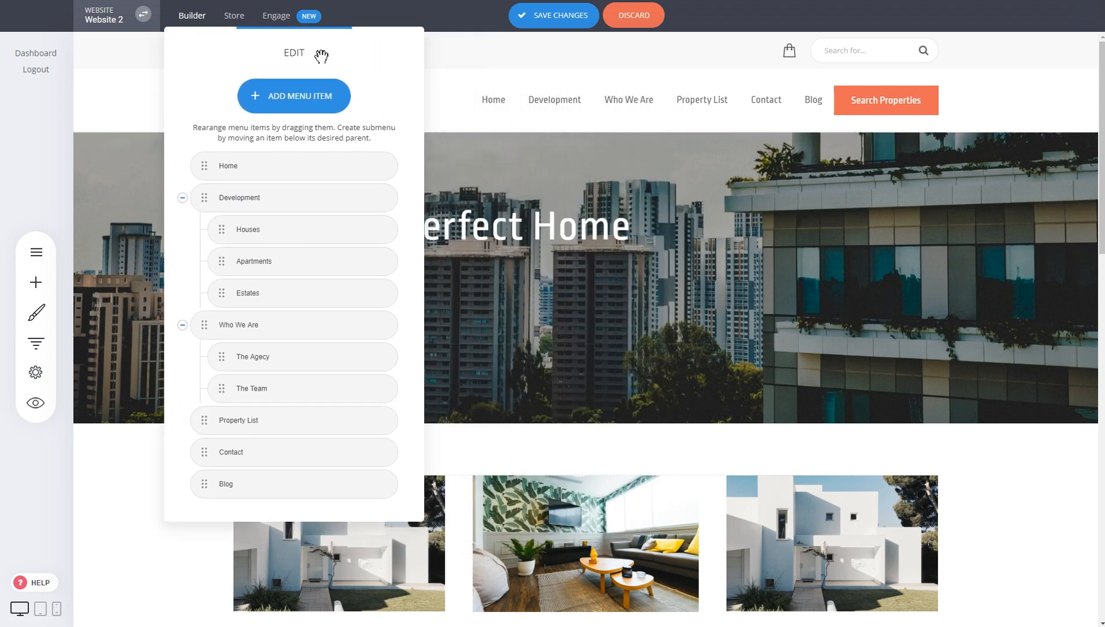
mouse_move(293, 203)
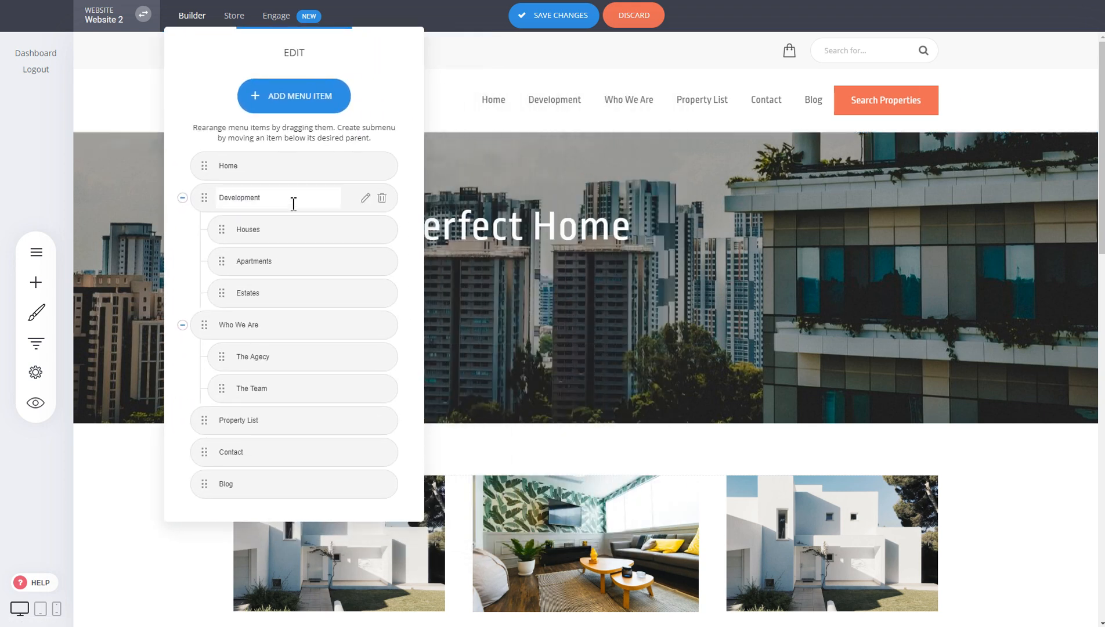
Review the Page, Store and Anchor Point link options for a new menu item without adding it.
left_click(276, 110)
left_click(419, 159)
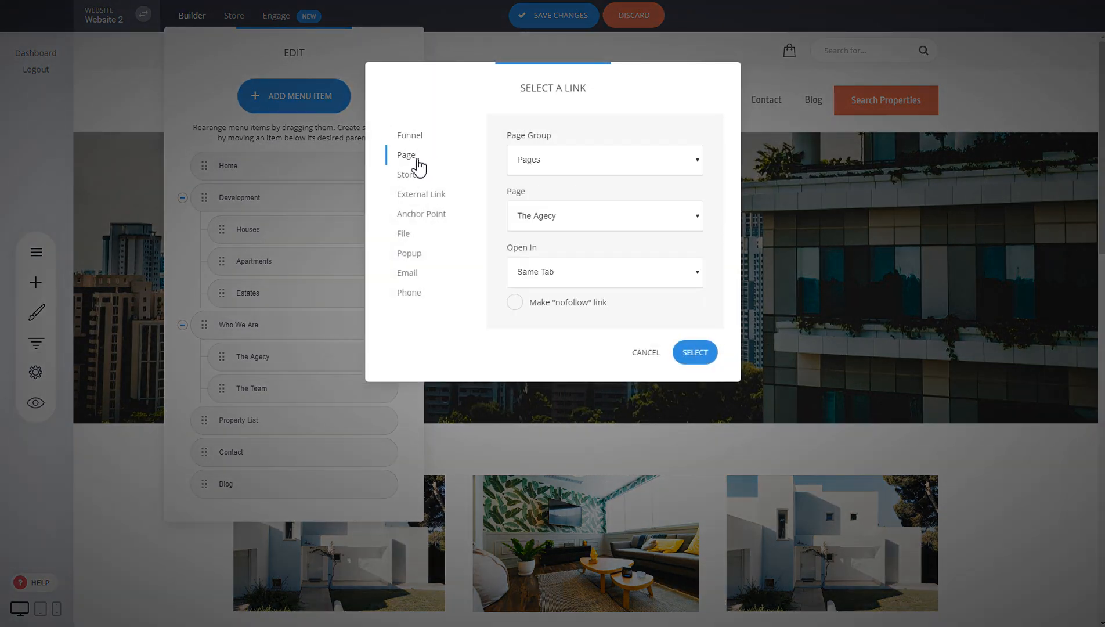
left_click(410, 176)
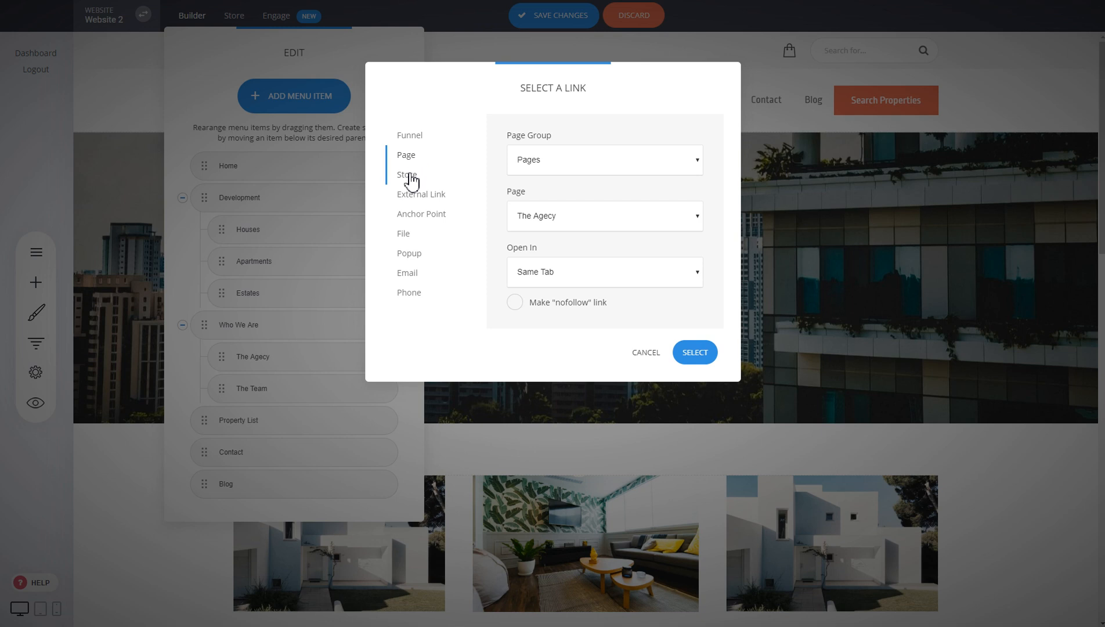
left_click(420, 218)
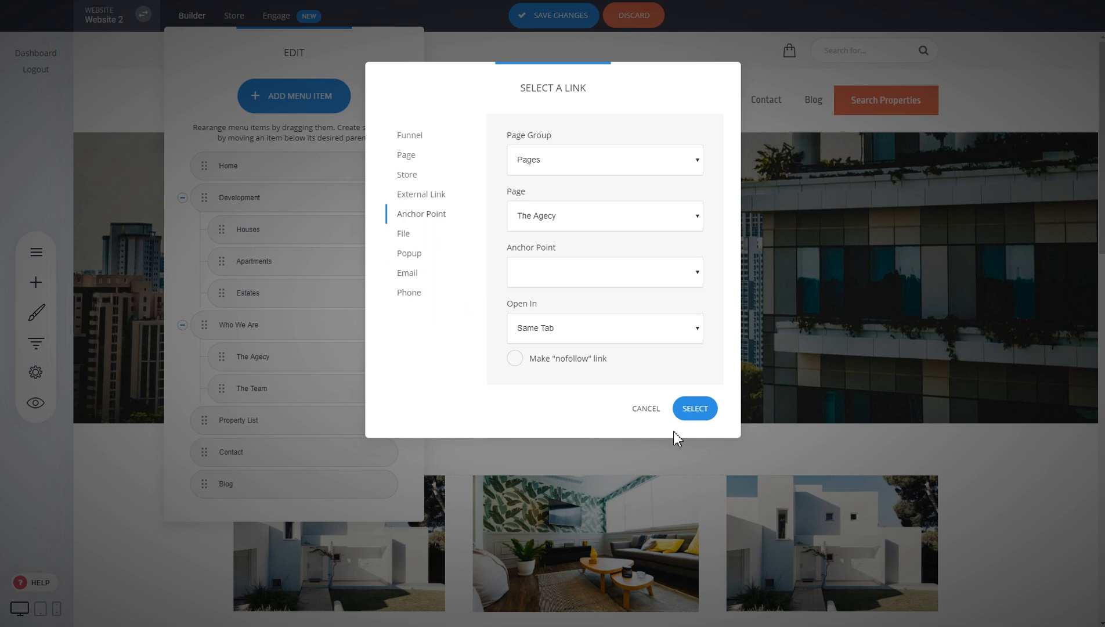
left_click(645, 408)
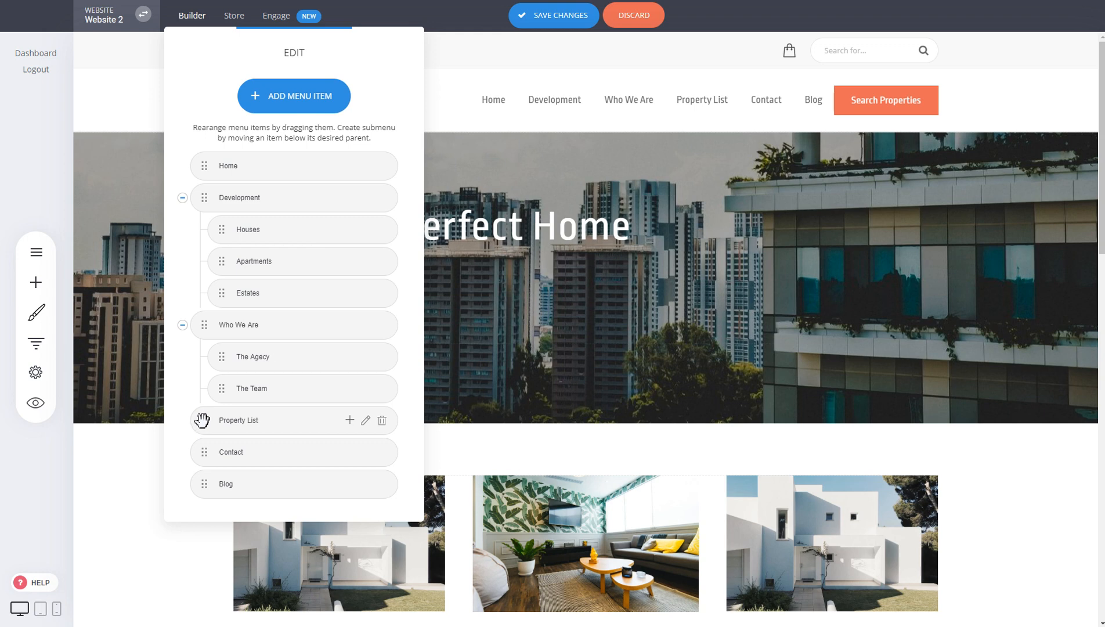
Move the Property List menu item below Contact.
left_click_drag(201, 420, 197, 452)
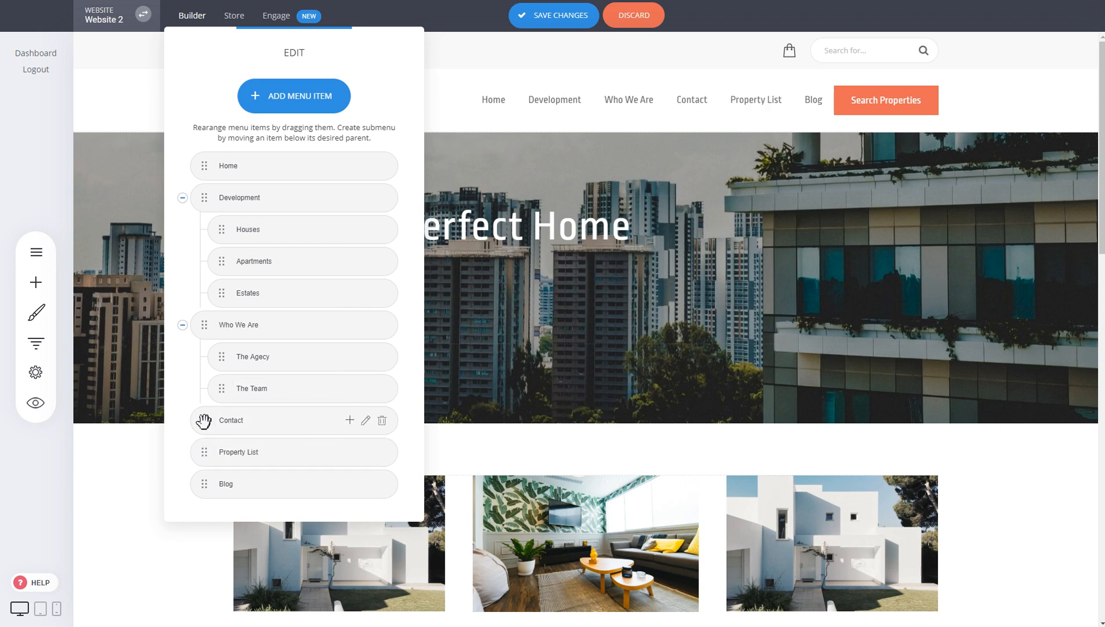
Nest Contact under Who We Are as a submenu item and return it to the top level.
left_click_drag(206, 422, 227, 420)
left_click(235, 327)
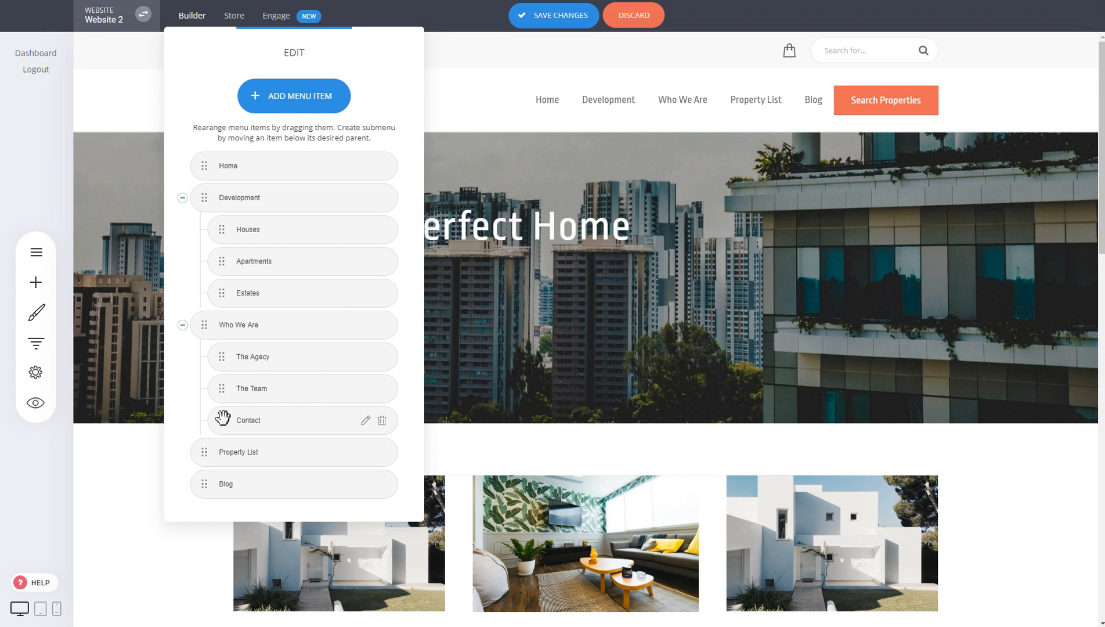
left_click_drag(223, 419, 204, 422)
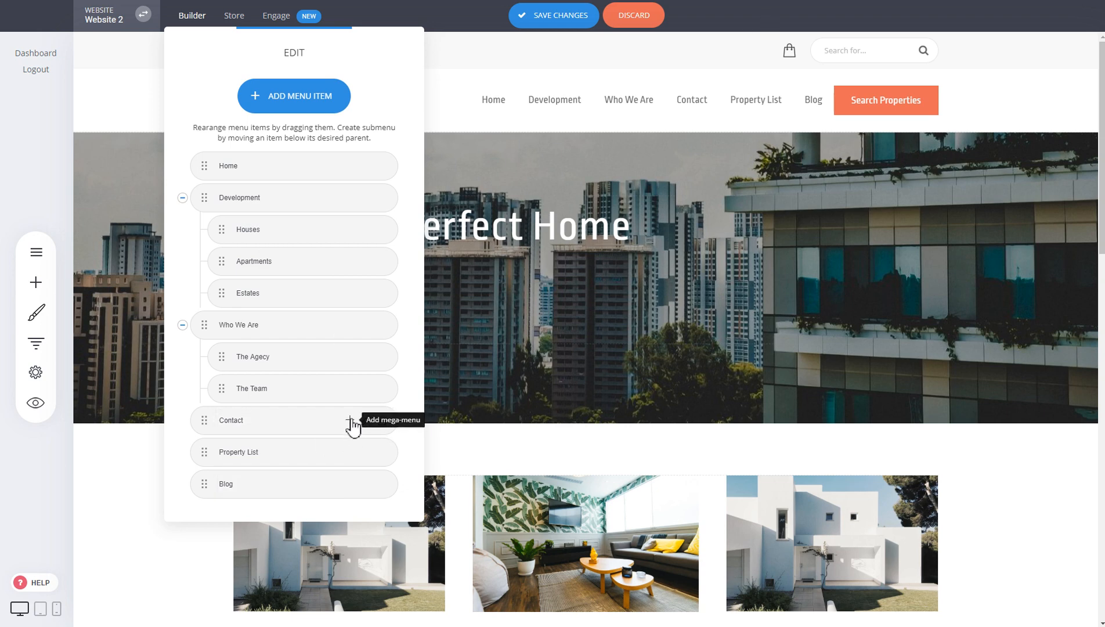
Add a mega menu to the Contact menu item and open it for editing.
left_click(350, 419)
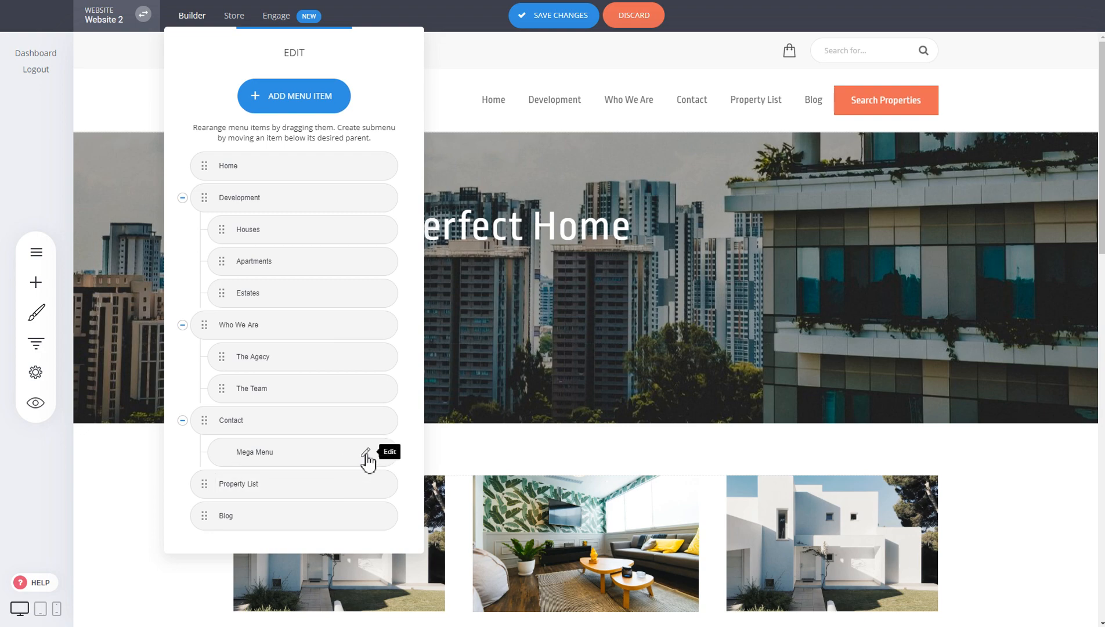
left_click(366, 453)
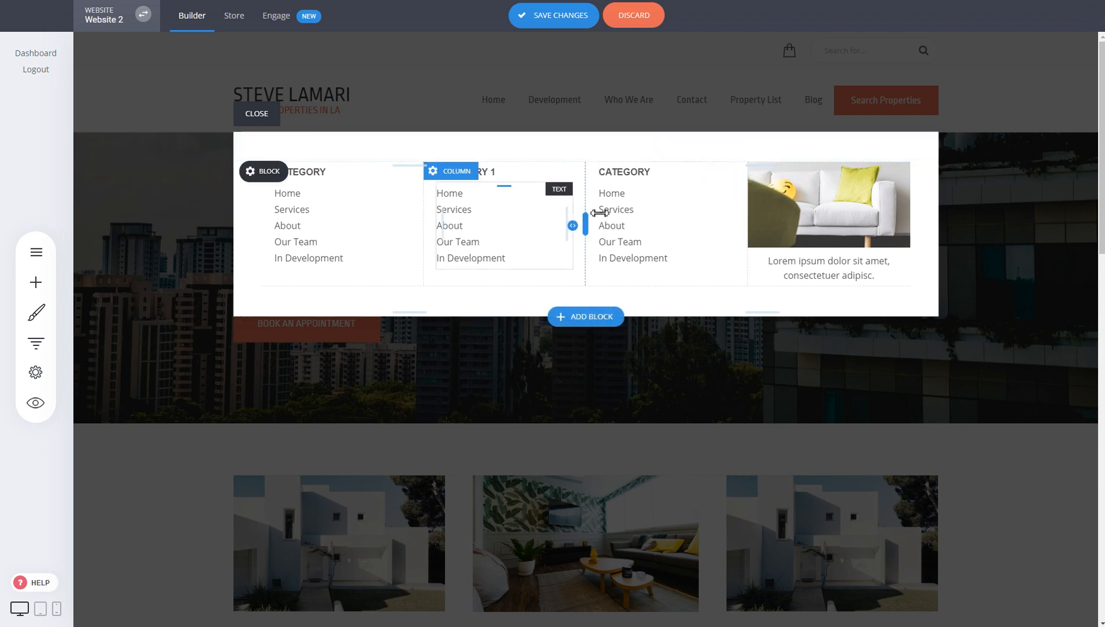
Add the "We are limited to only 50 attendees" Call To Action block to the mega menu, confirm it and save the changes.
left_click(36, 283)
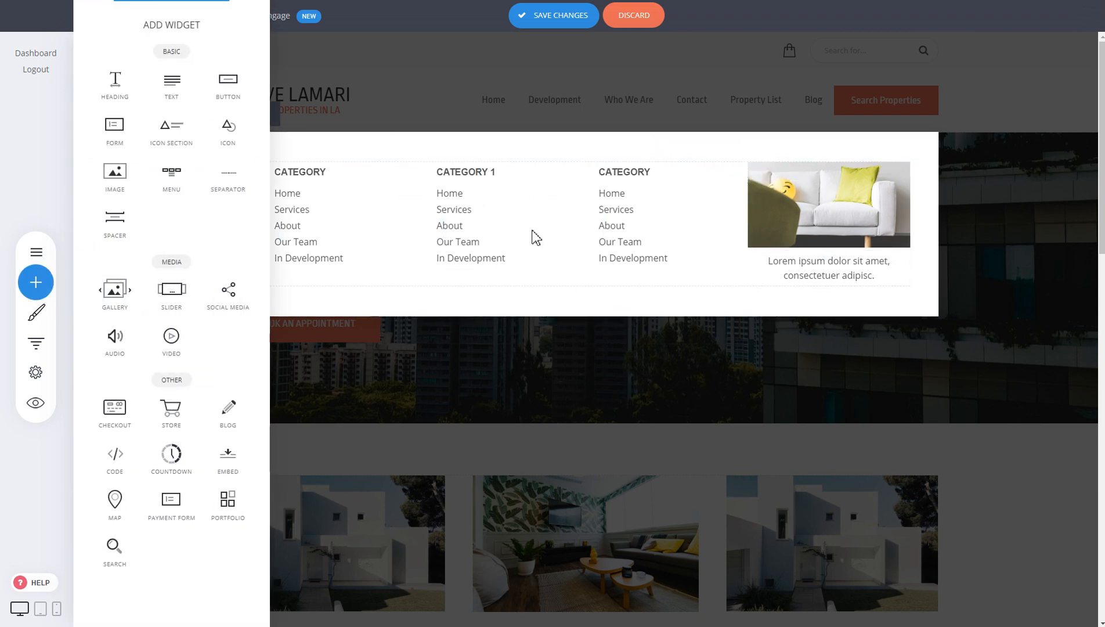
left_click(570, 315)
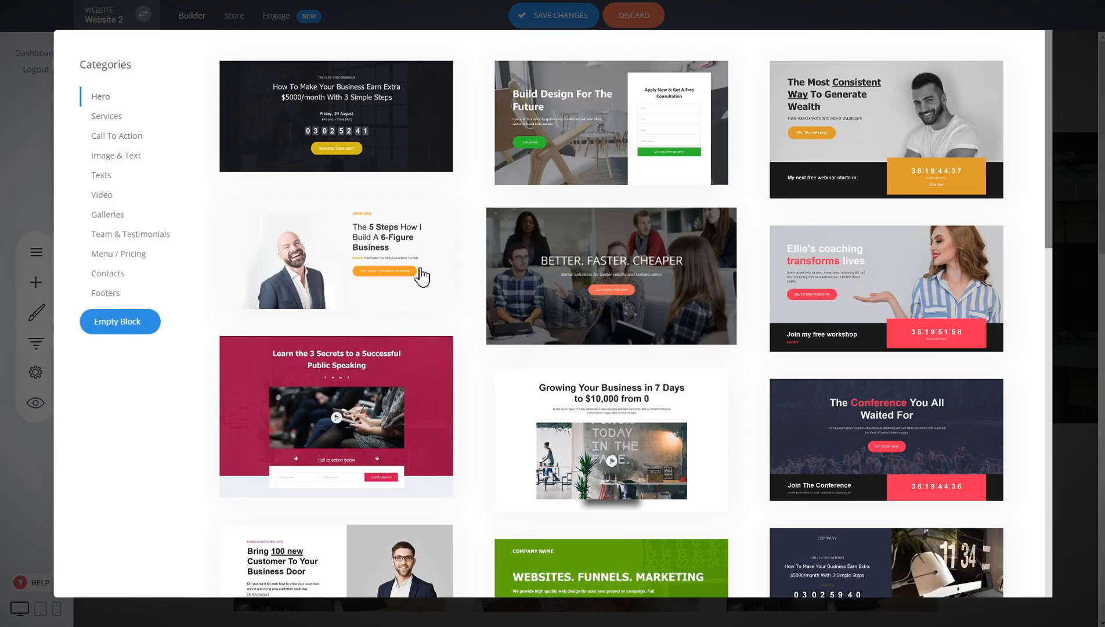
left_click(115, 135)
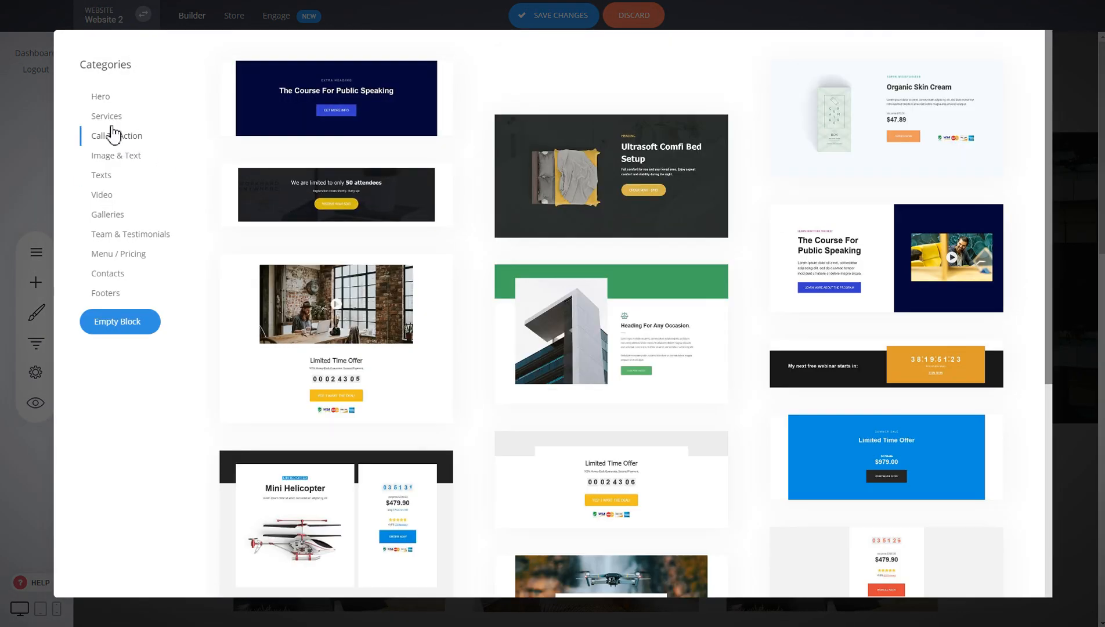
left_click(330, 202)
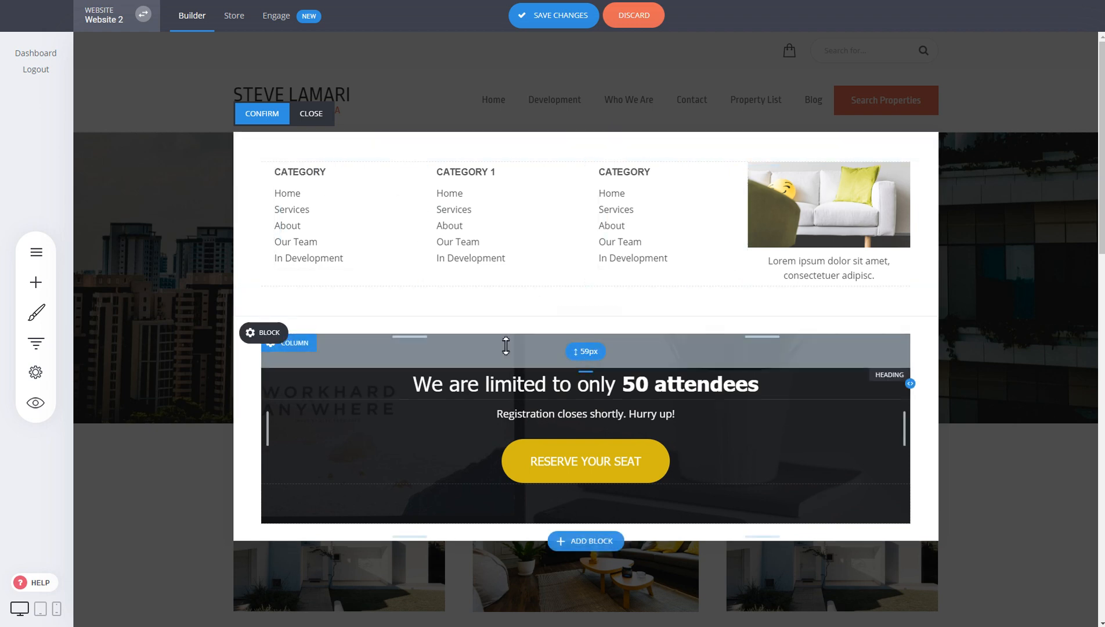
left_click(275, 122)
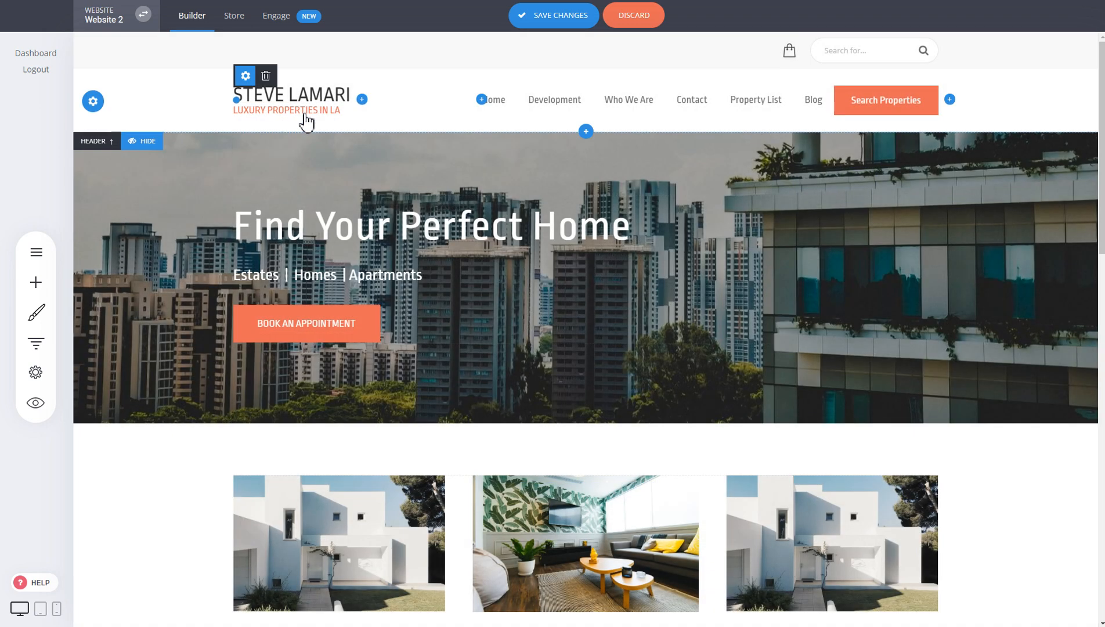
left_click(572, 16)
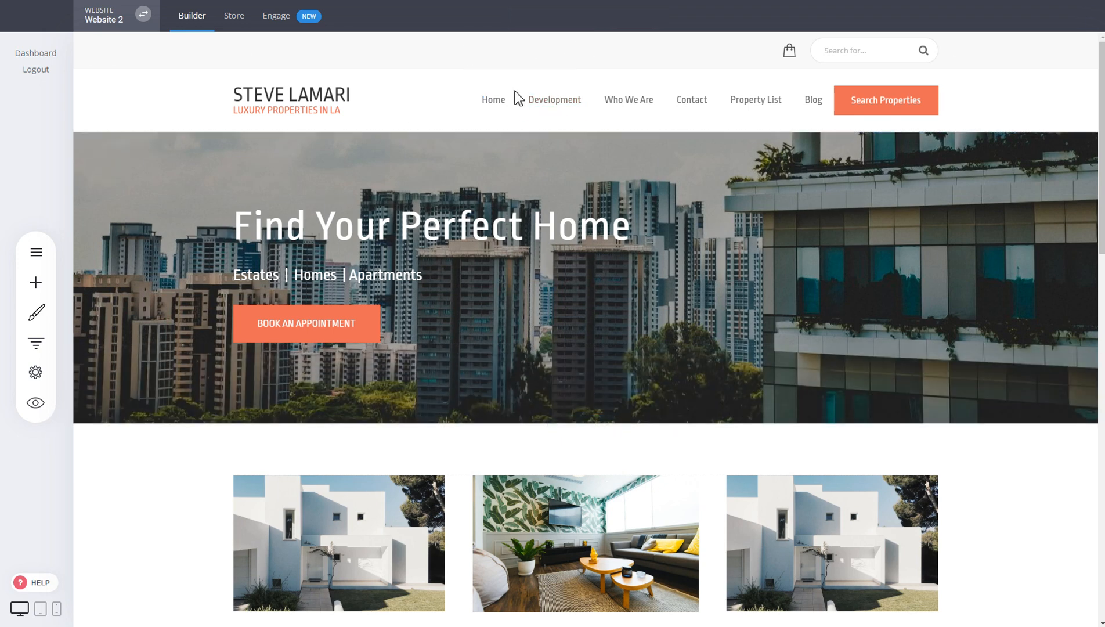
Preview the website and check the mega menu under Contact, then close the preview.
left_click(35, 402)
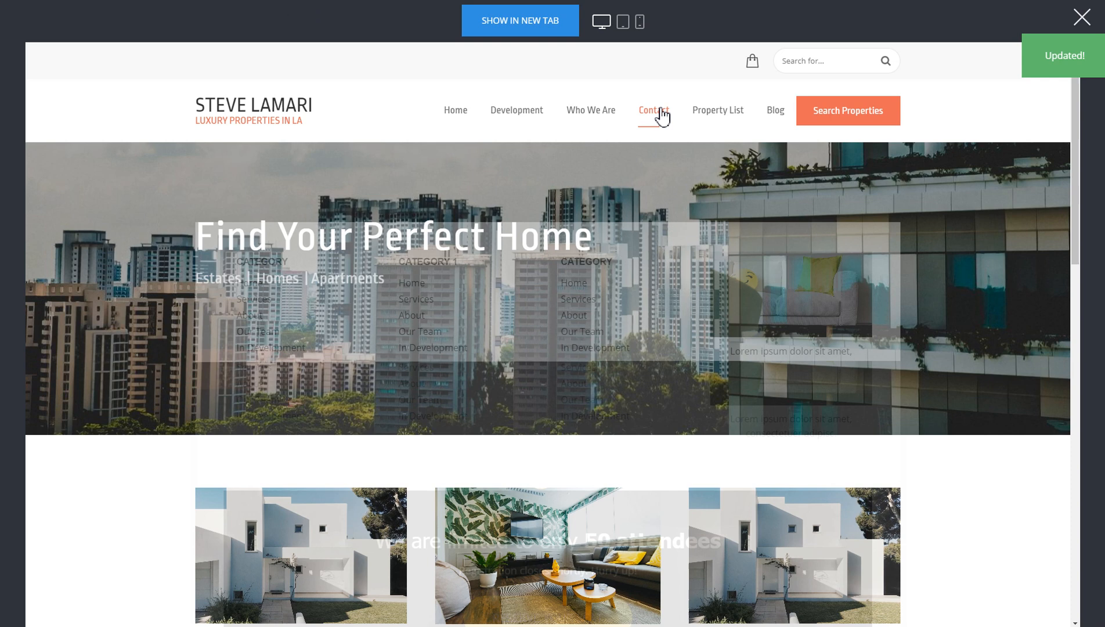
mouse_move(658, 111)
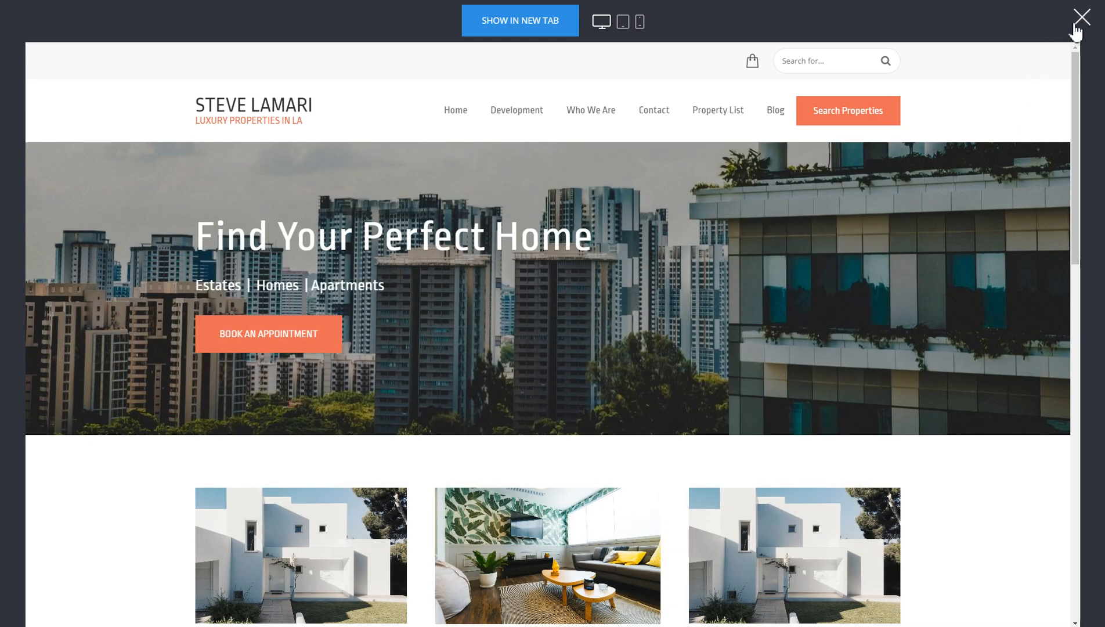
left_click(1080, 18)
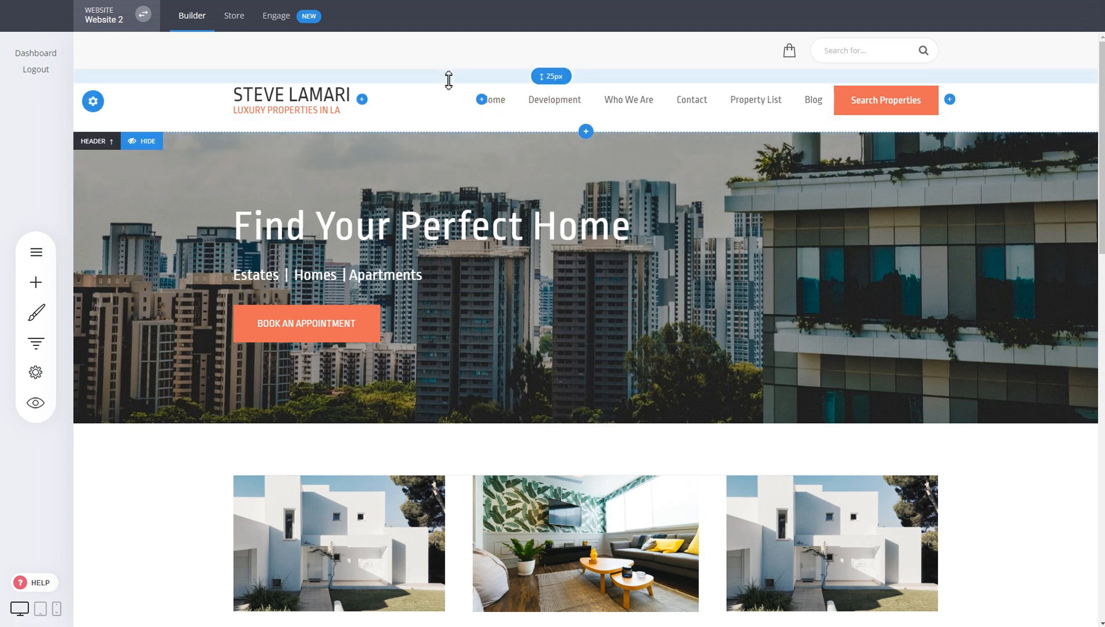
Reduce the main header row's vertical padding to about 16 px, tighten the top row's spacing and save the changes.
left_click_drag(449, 78, 450, 110)
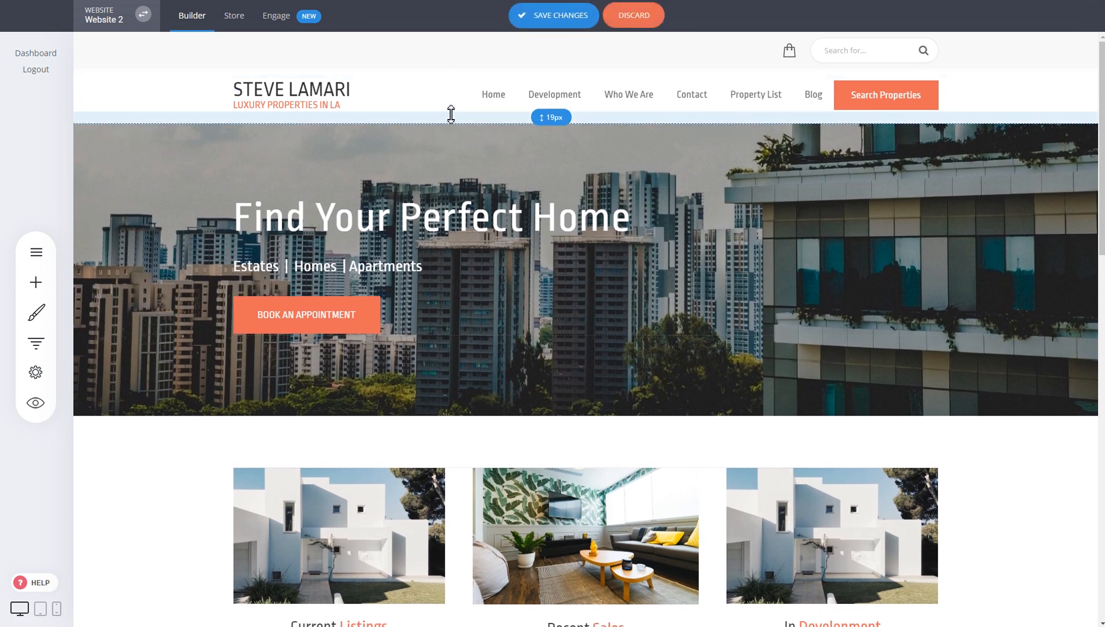
left_click_drag(461, 71, 473, 32)
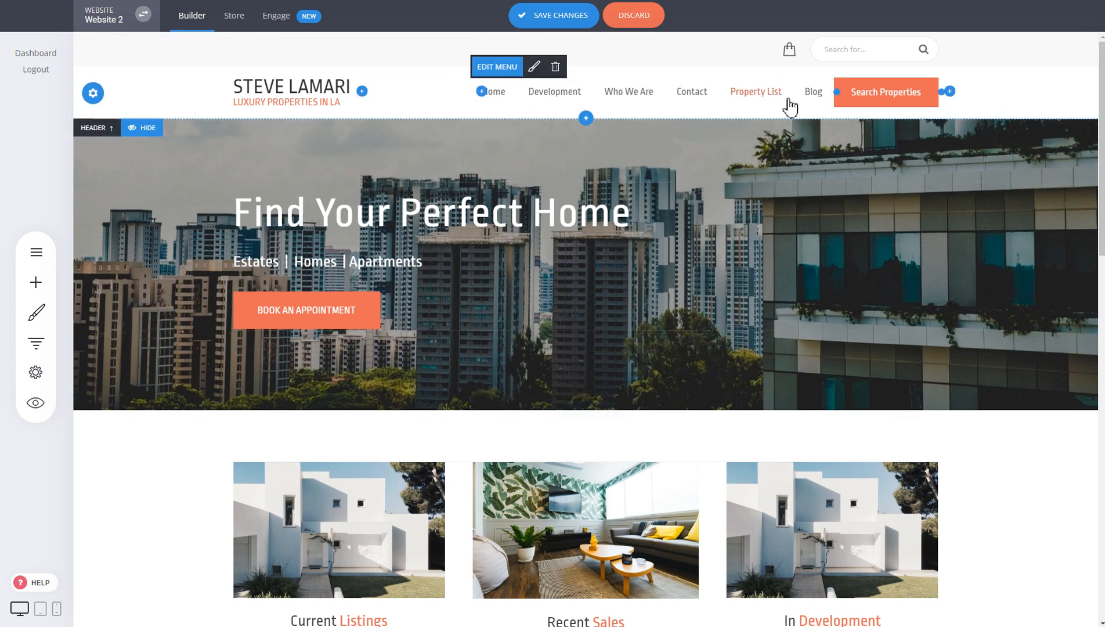
left_click(523, 15)
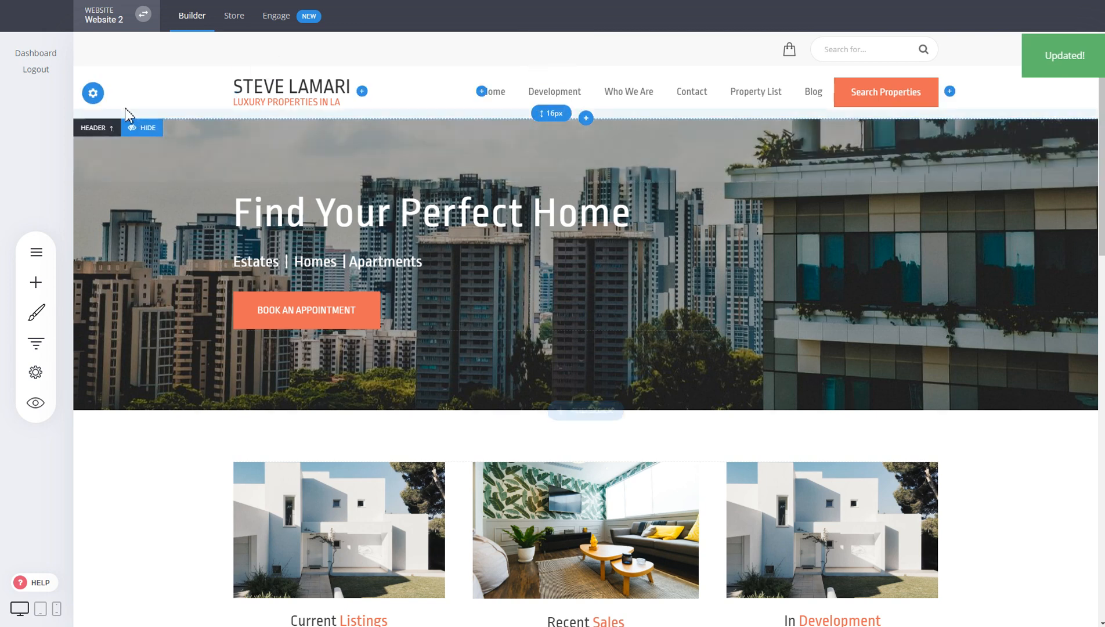
Try the On Top - Full-width and On Top - Compact header layouts.
left_click(92, 94)
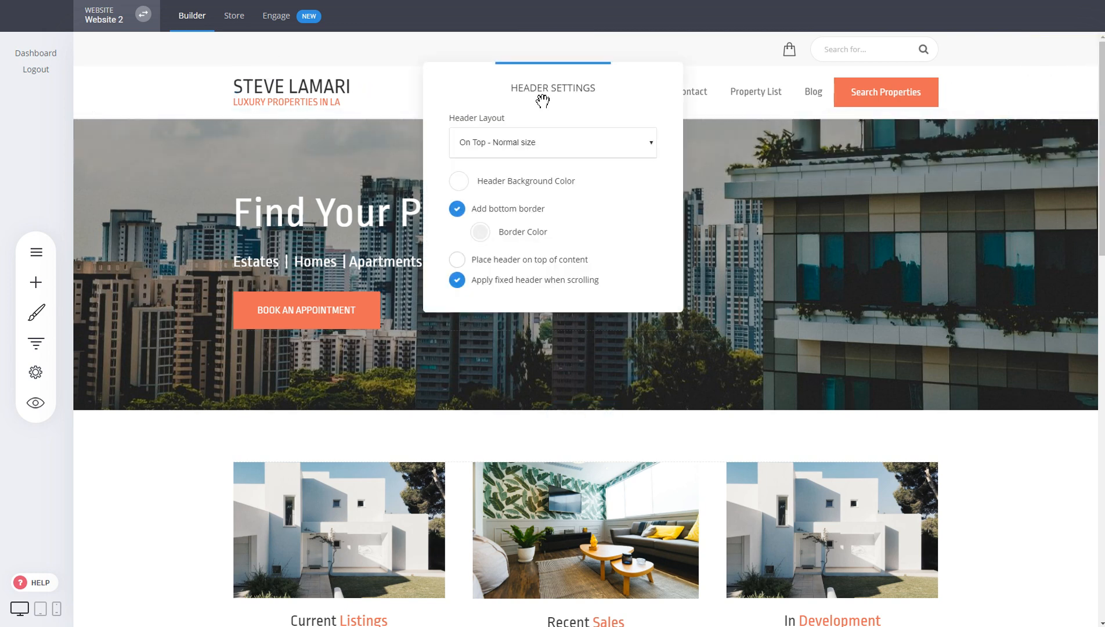
left_click_drag(542, 101, 666, 181)
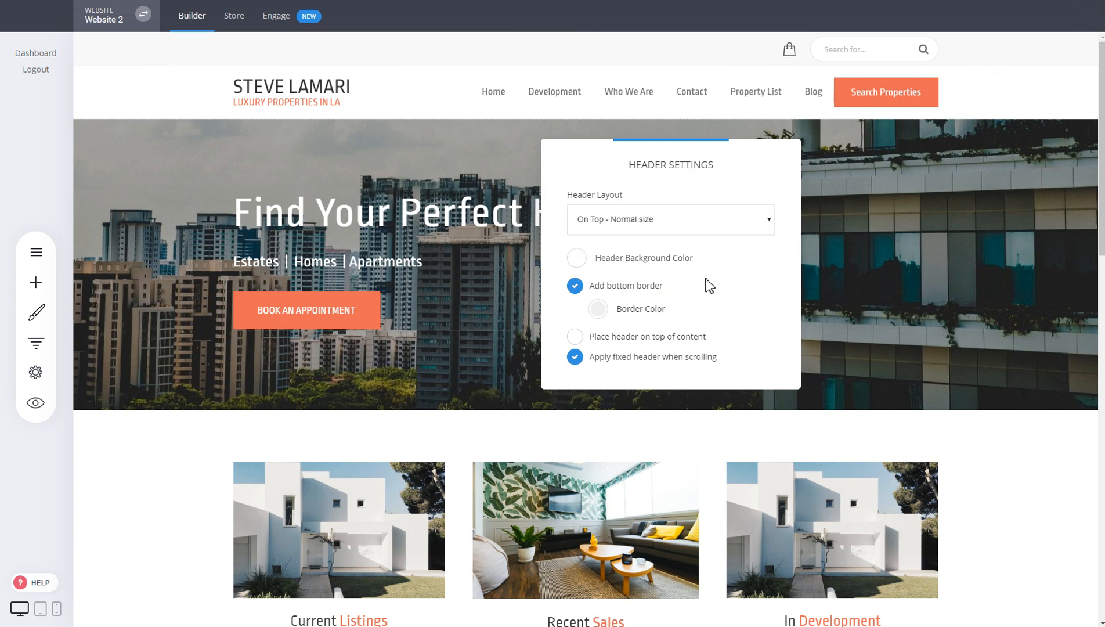
left_click(681, 229)
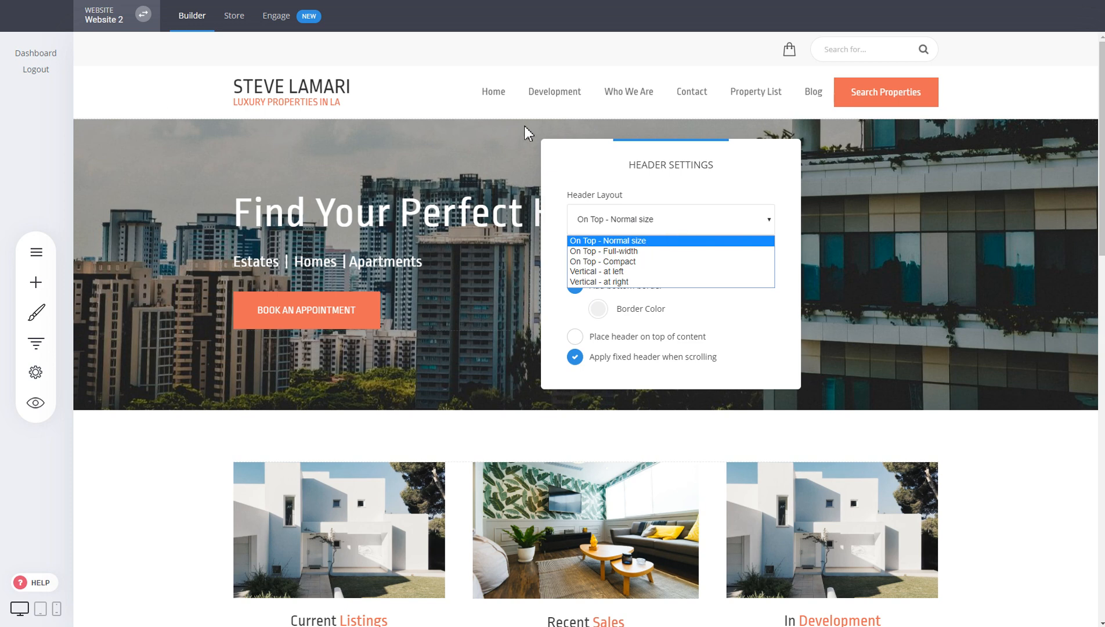
left_click(616, 251)
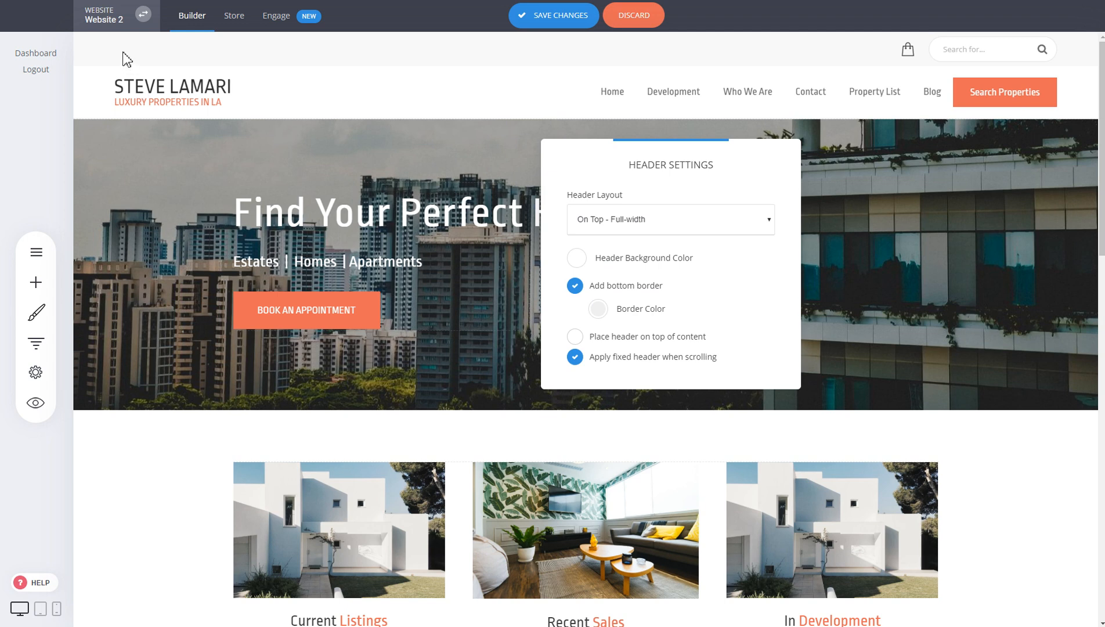
left_click(696, 228)
left_click(664, 262)
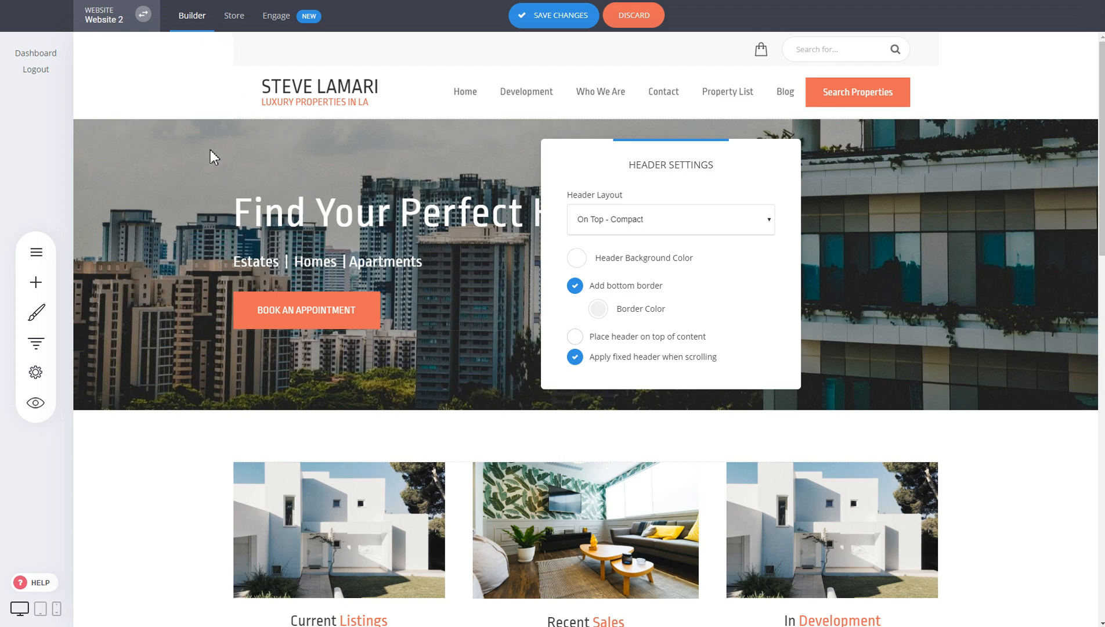
Try the Vertical - at left and Vertical - at right header layouts, then discard the layout changes.
left_click(671, 224)
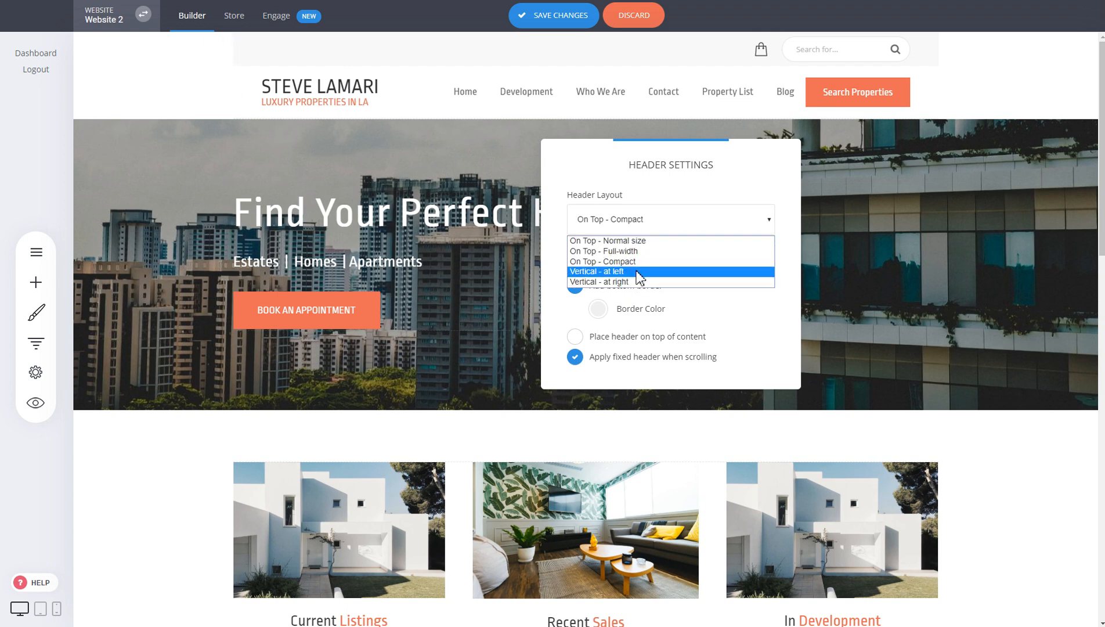
left_click(637, 271)
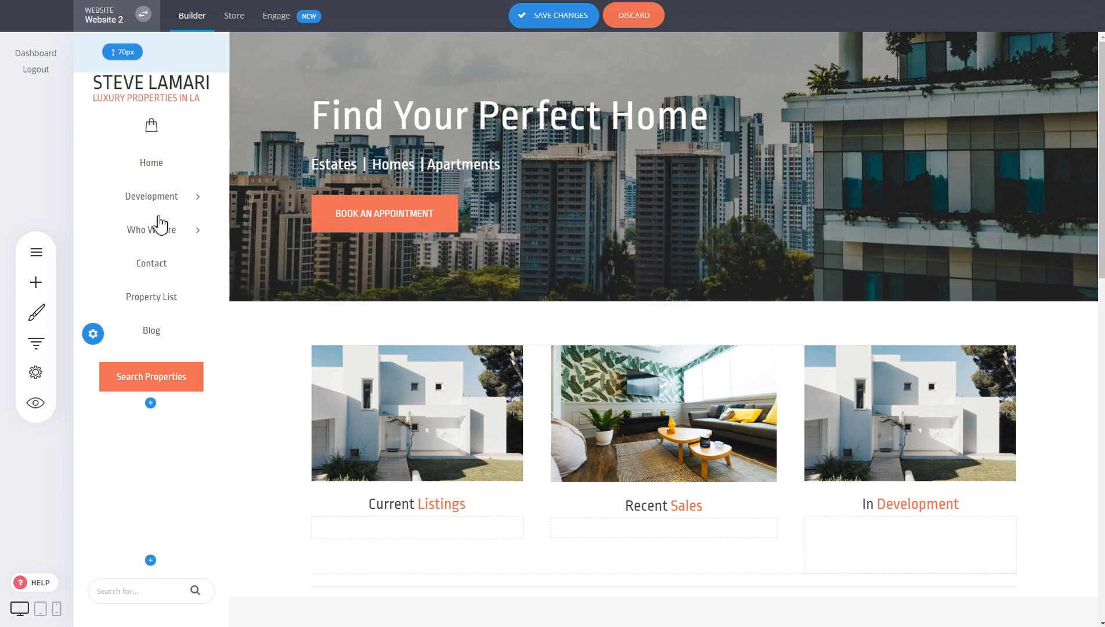
left_click(91, 329)
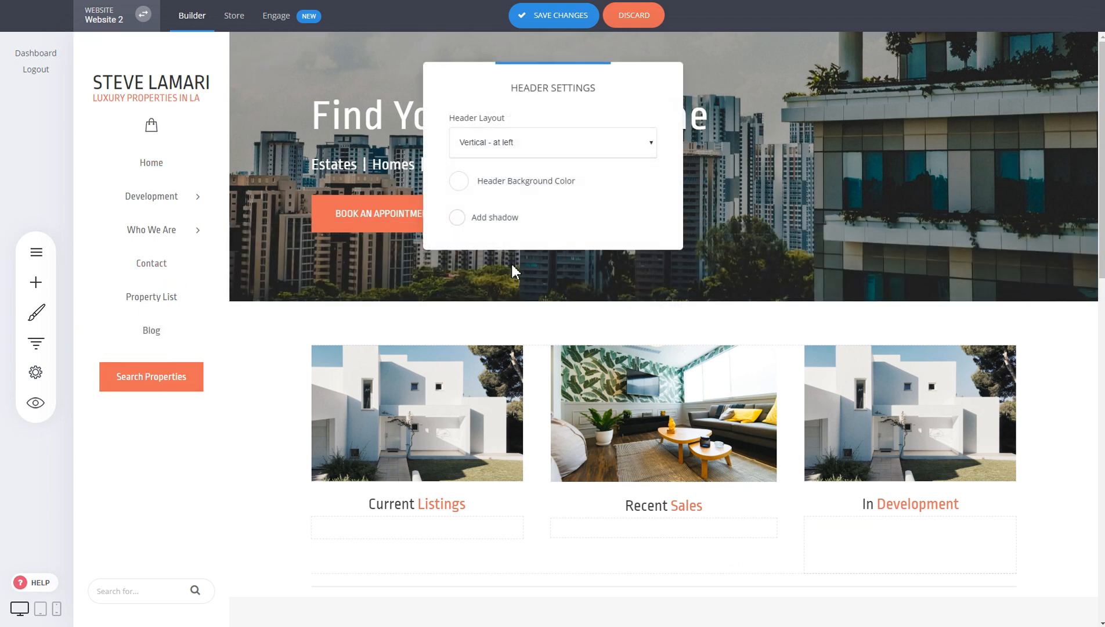
left_click(545, 146)
left_click(526, 205)
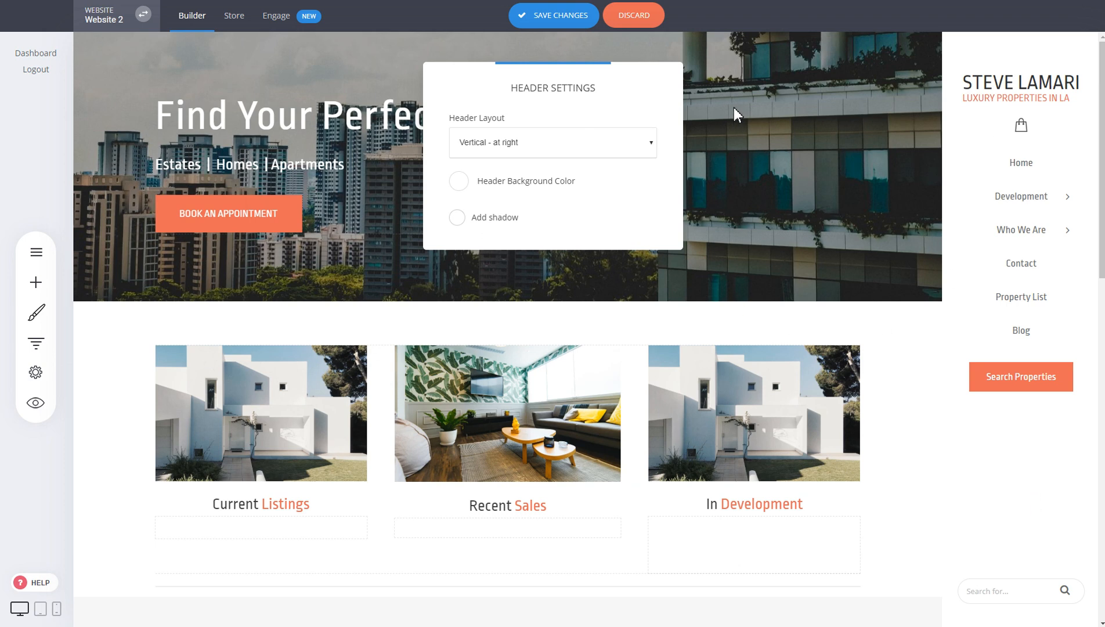
left_click(787, 107)
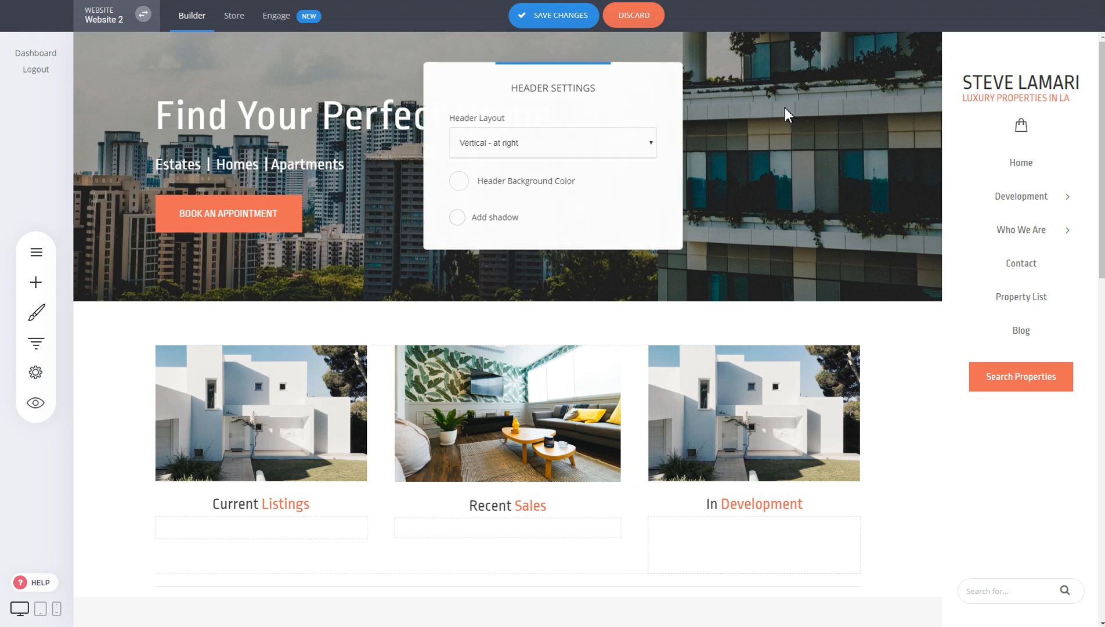
left_click(655, 25)
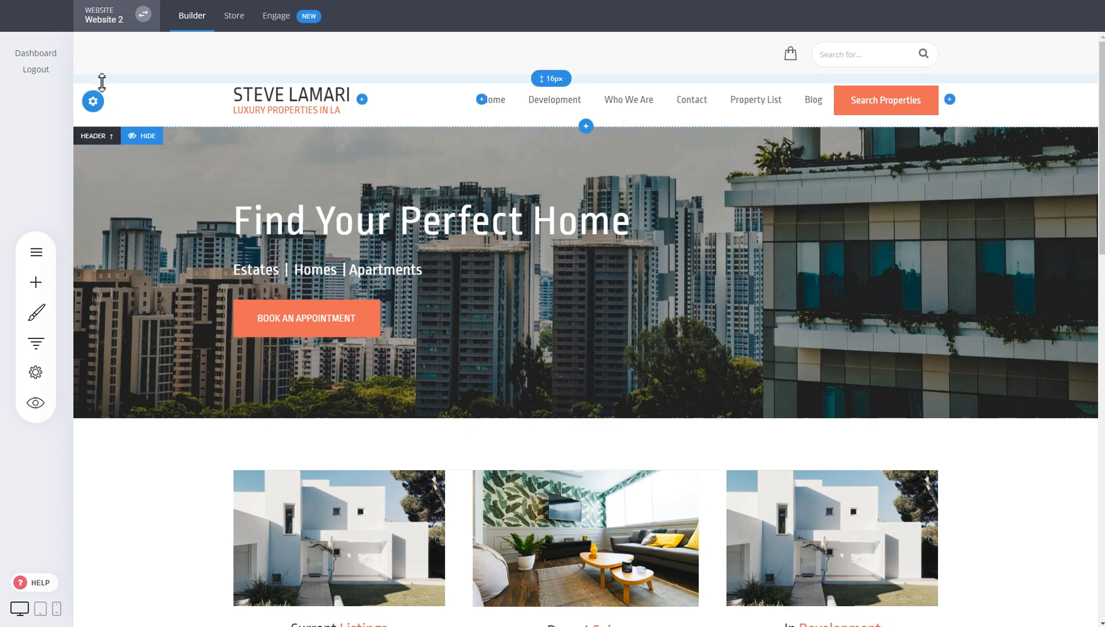
Enable placing the header on top of content, then turn the option off again.
left_click(92, 103)
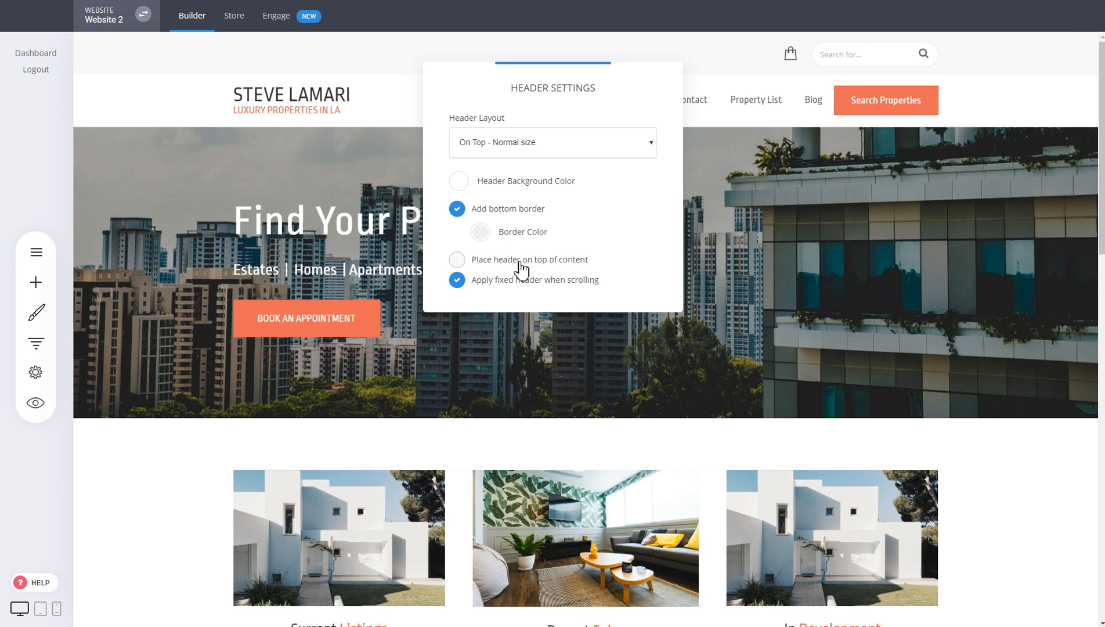
left_click(457, 259)
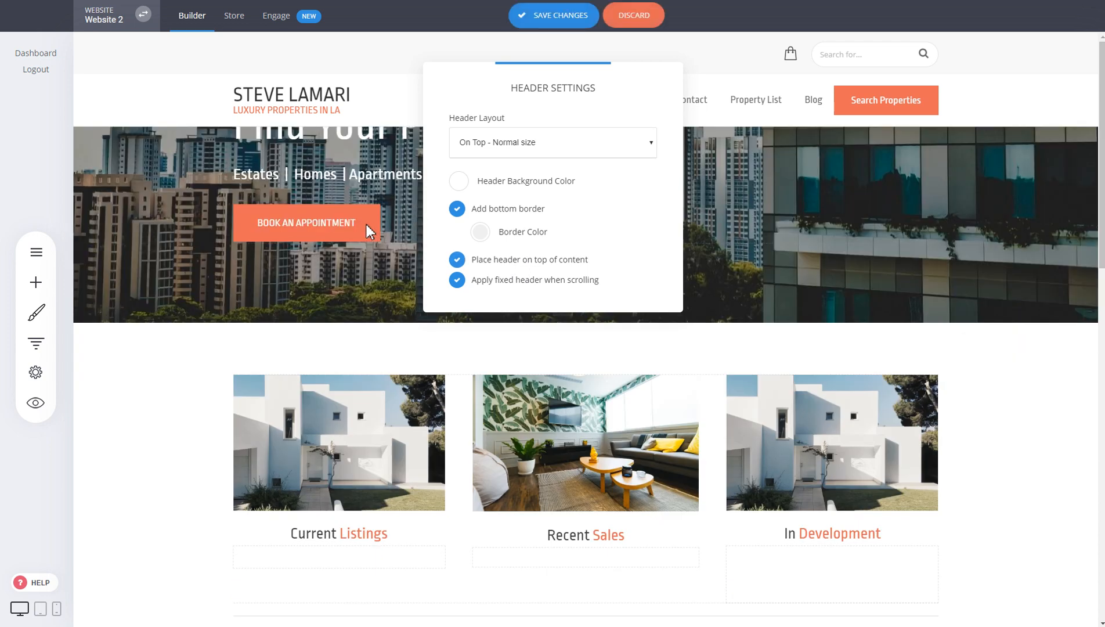
left_click(933, 199)
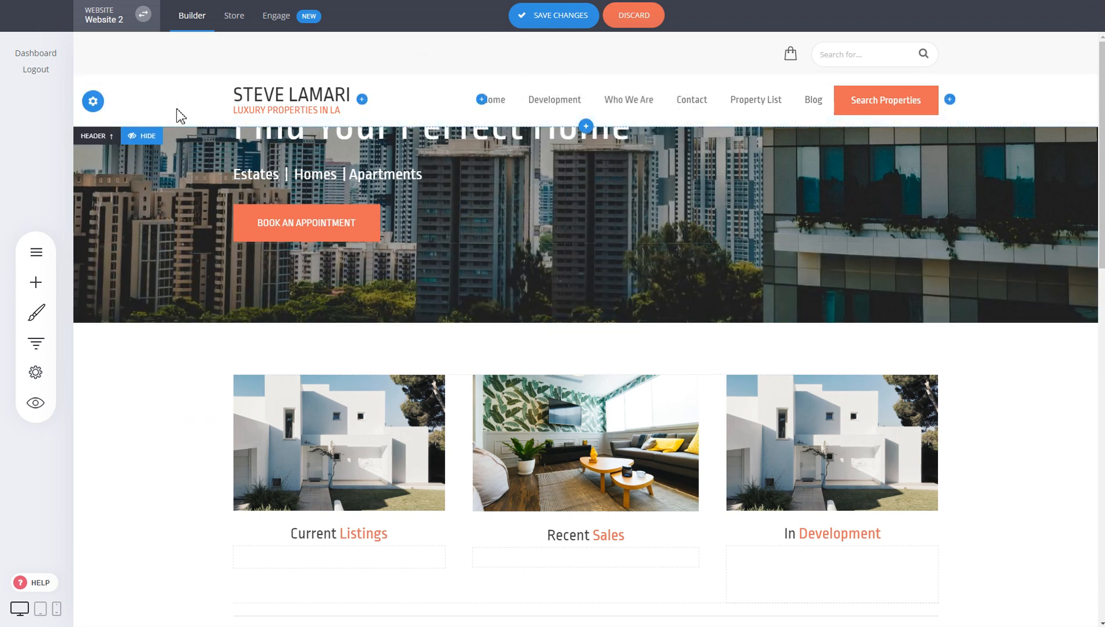
left_click(93, 101)
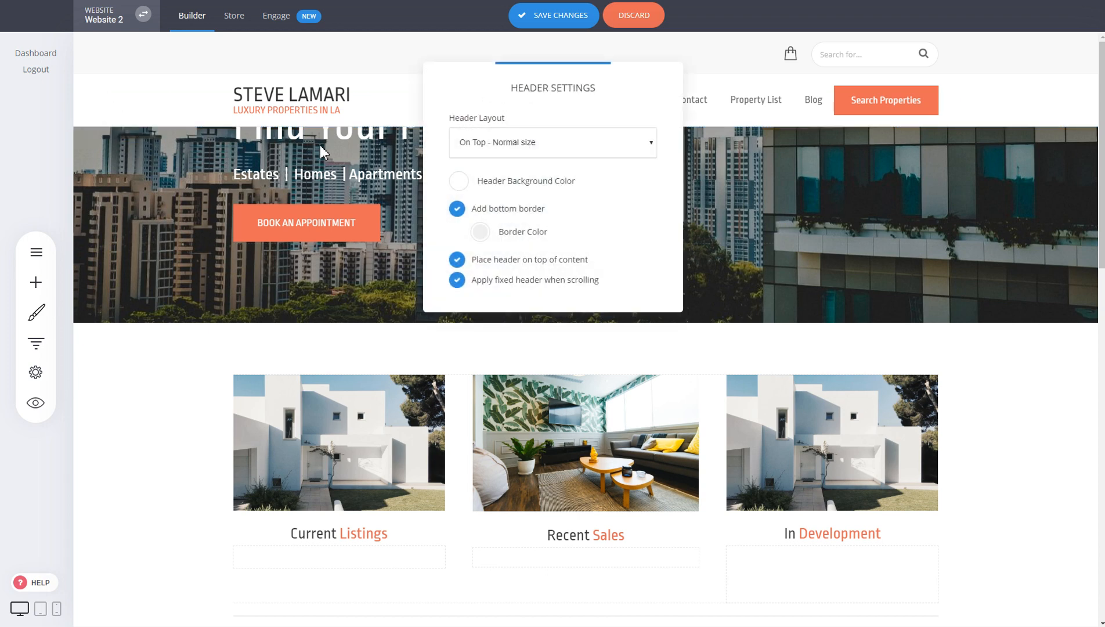
left_click(504, 262)
left_click(853, 228)
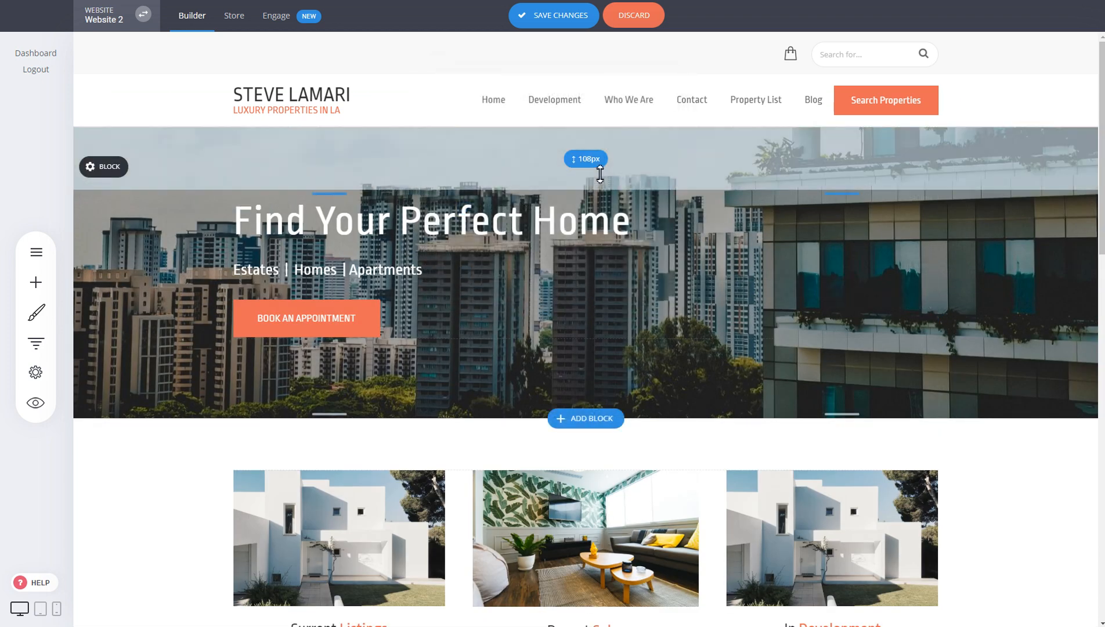
Increase the hero block's top padding to 287 px and place the header on top of content.
left_click_drag(600, 173, 595, 261)
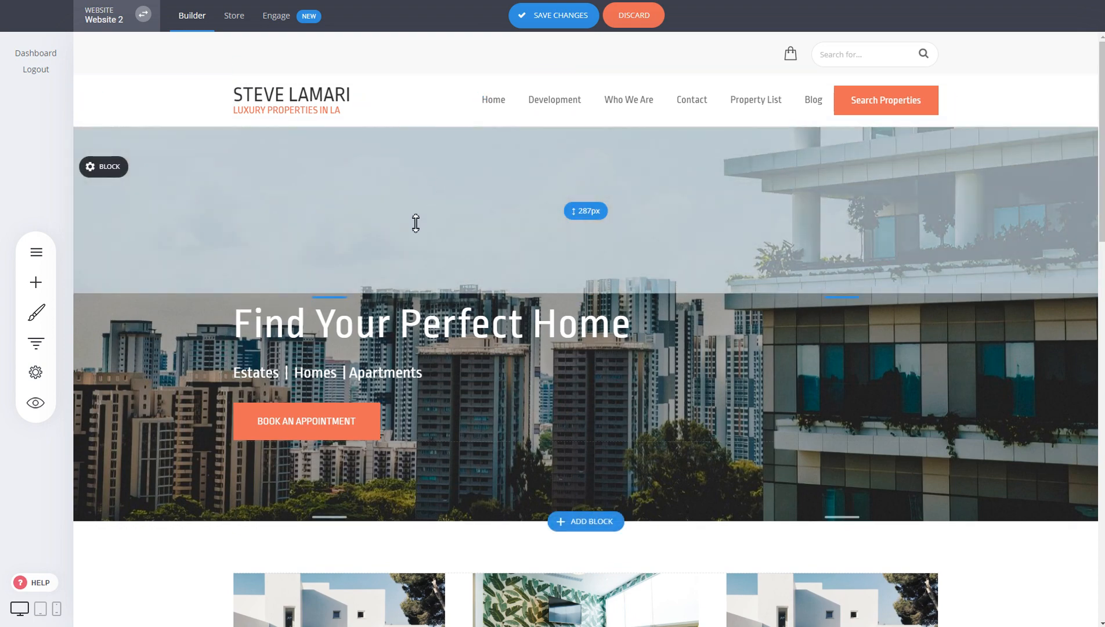
left_click(90, 102)
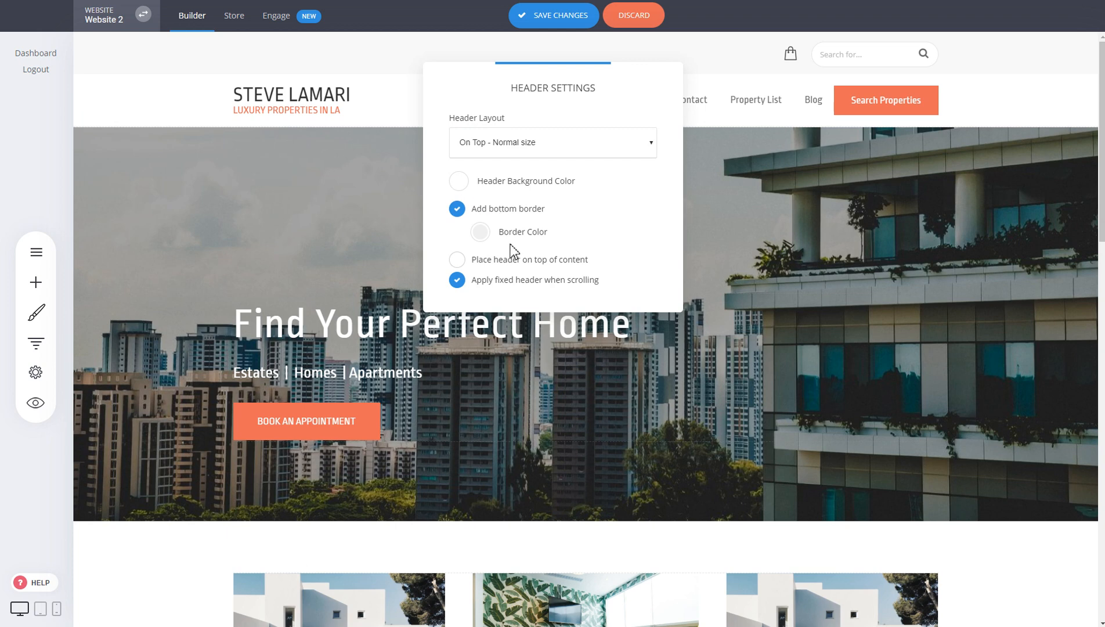
left_click(515, 261)
left_click(309, 174)
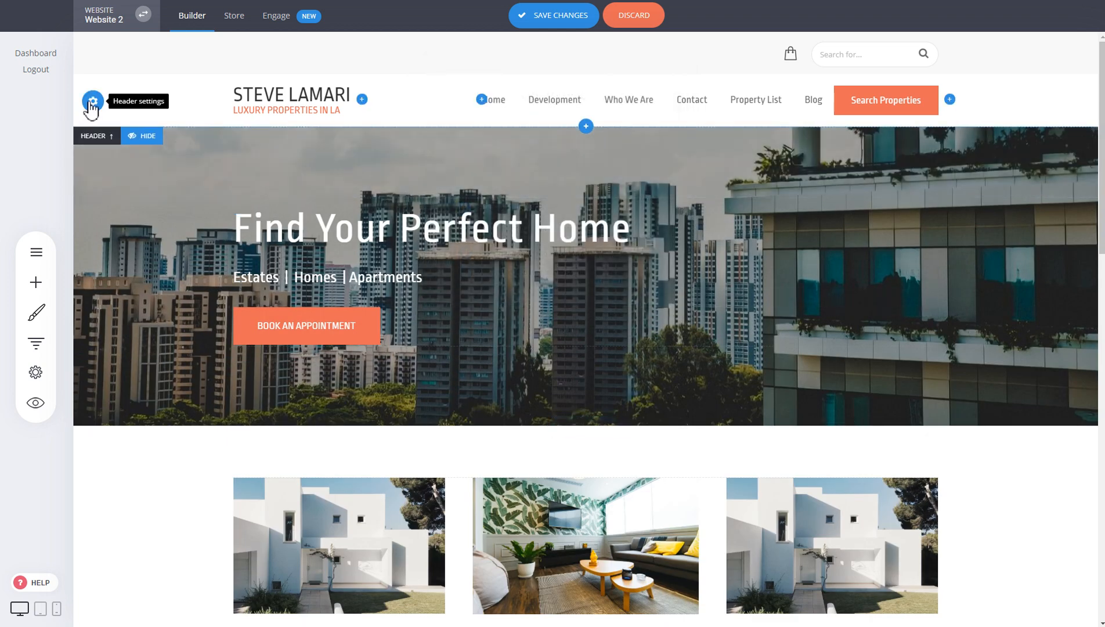
Make the header's background color fully transparent.
left_click(91, 107)
left_click(458, 182)
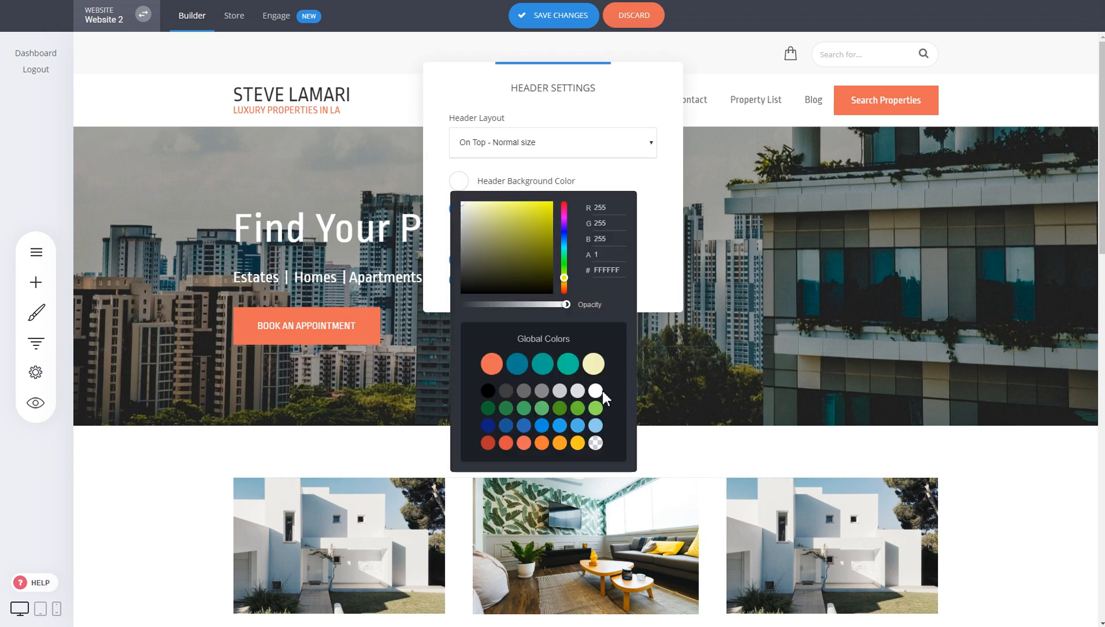
left_click(595, 443)
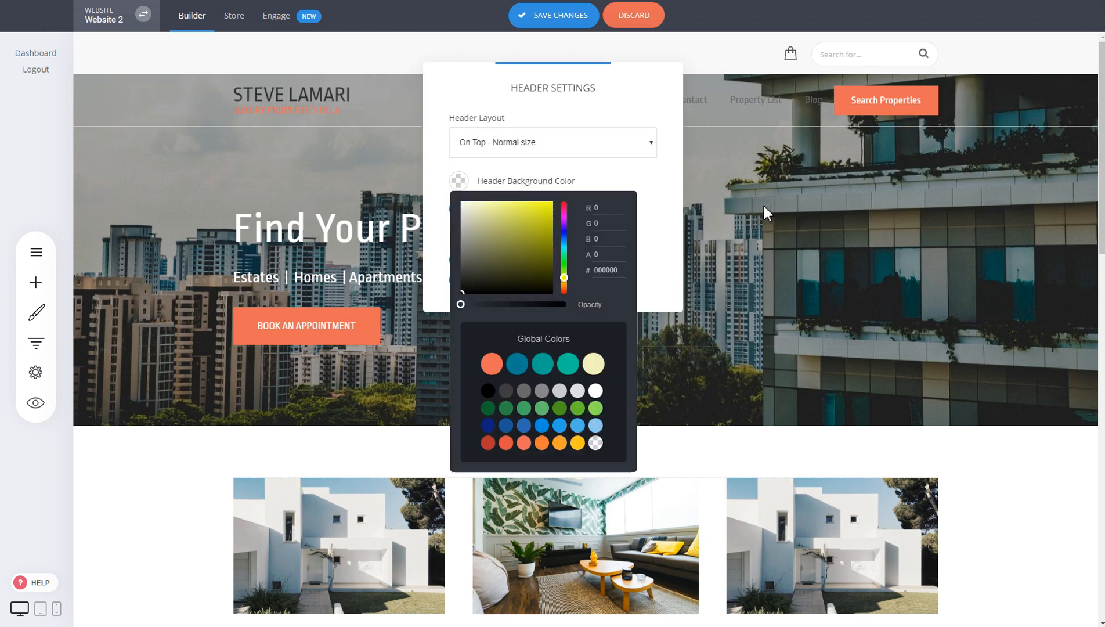
left_click(673, 231)
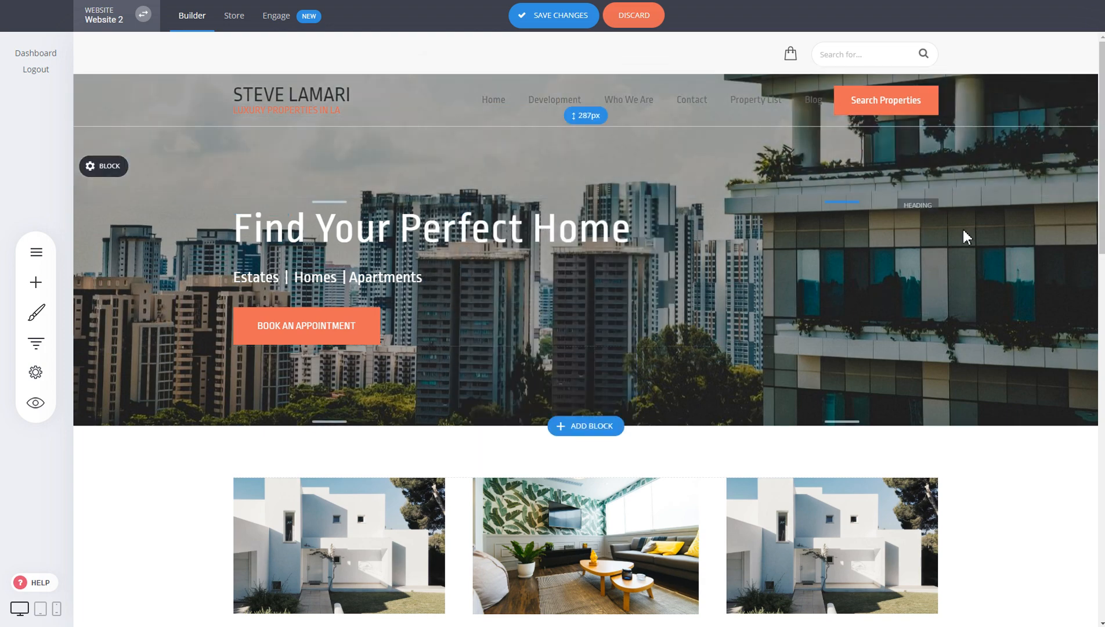
Set the header menu's text color to white.
left_click(518, 102)
left_click(532, 77)
left_click(446, 199)
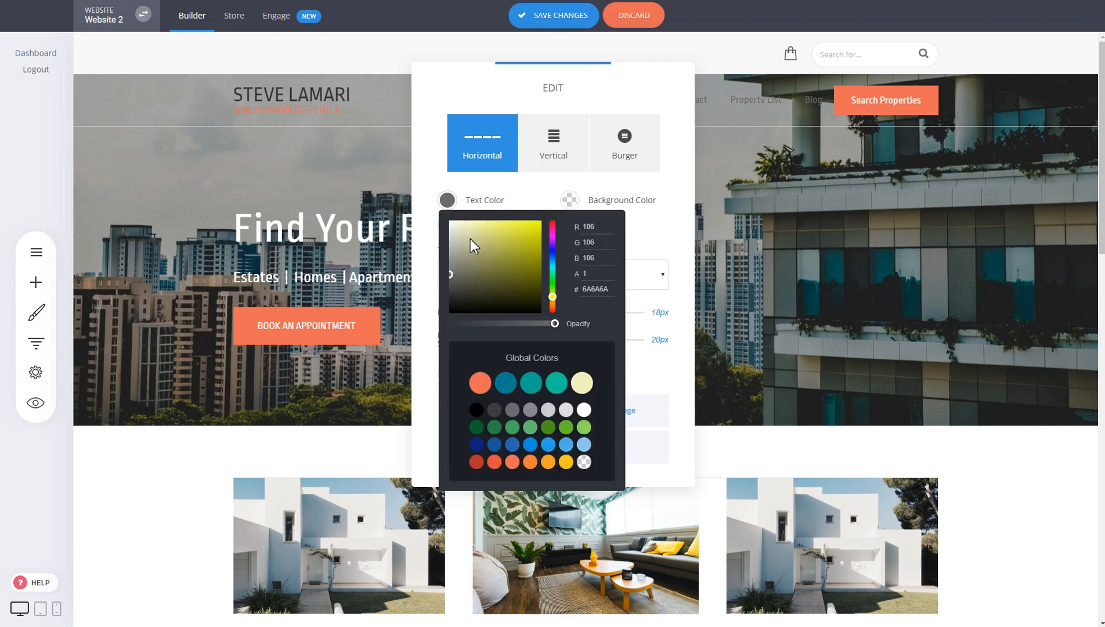
left_click(583, 410)
left_click(697, 177)
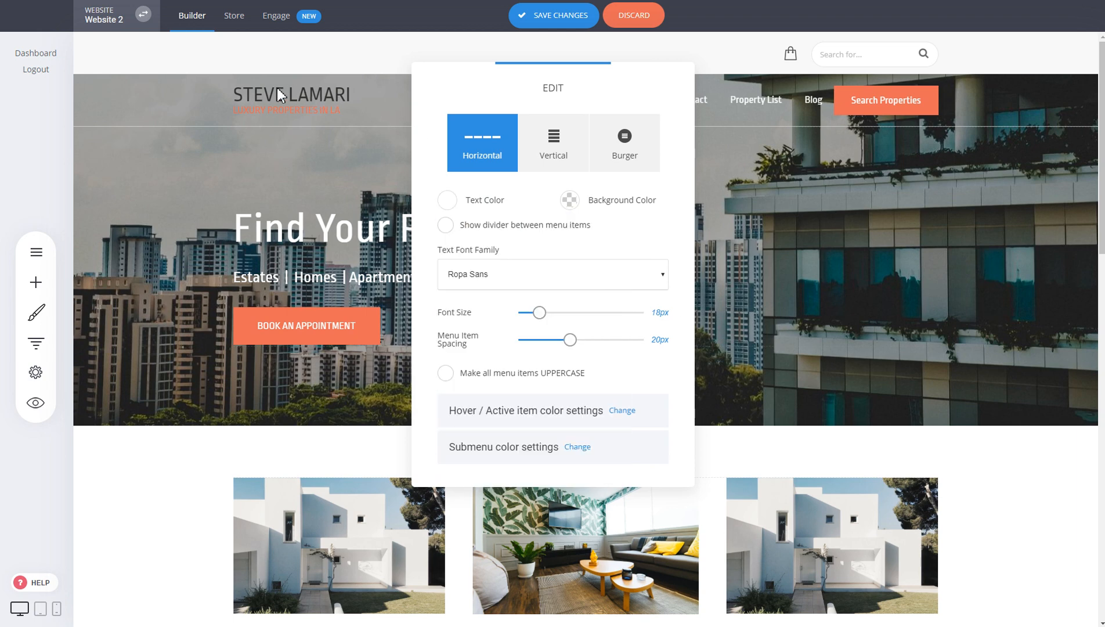
Set the text color of the upper line of the header's text logo to white.
left_click(279, 94)
left_click(244, 71)
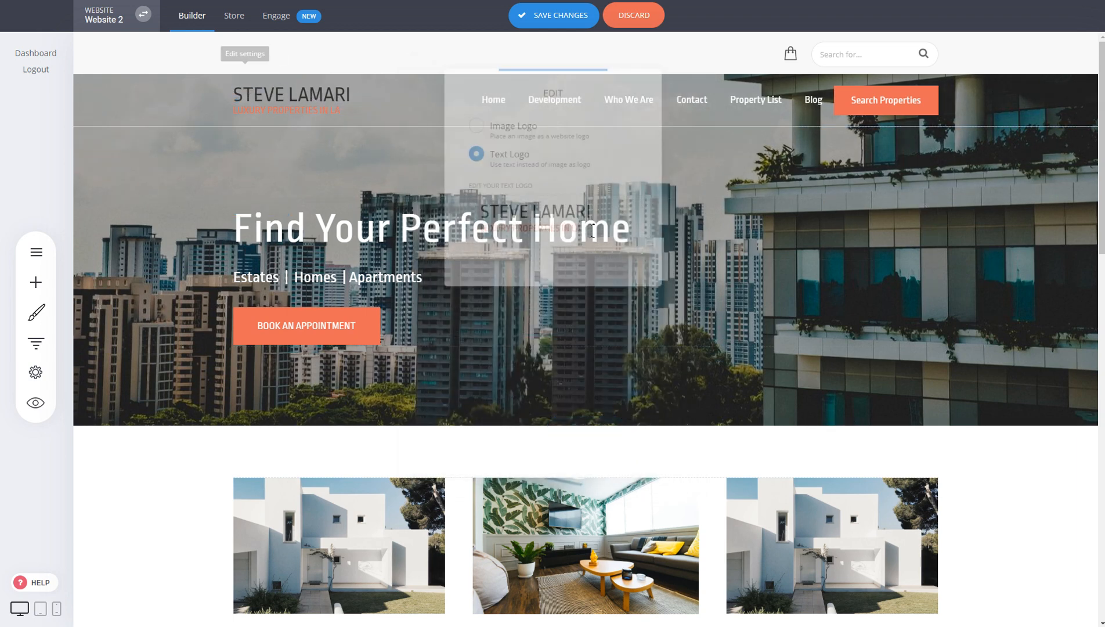
left_click_drag(592, 231, 475, 214)
left_click(599, 179)
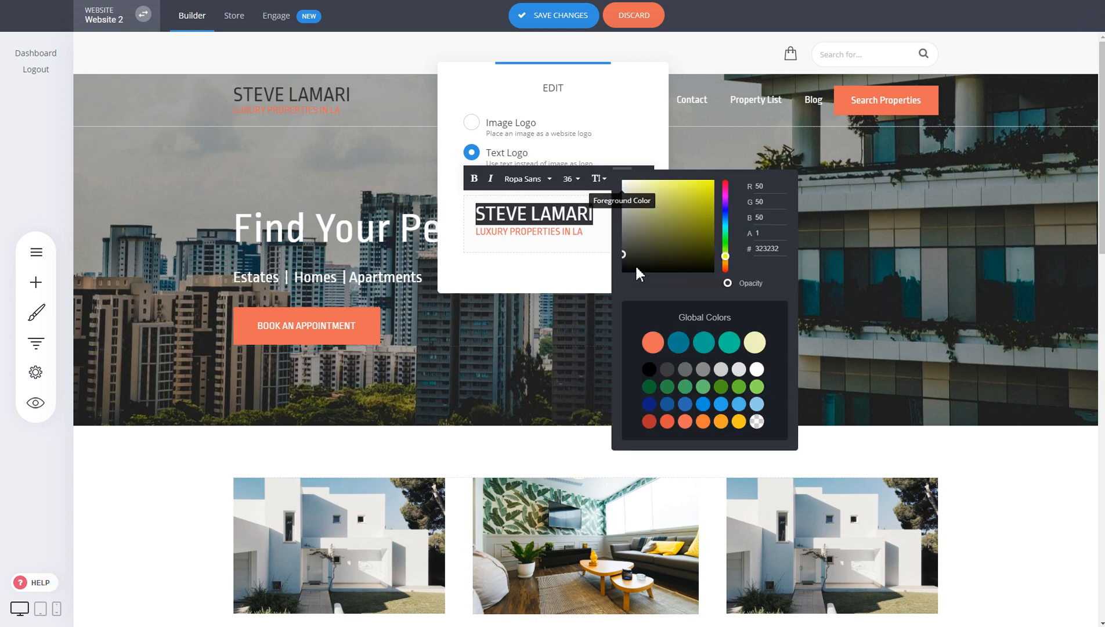
left_click(957, 225)
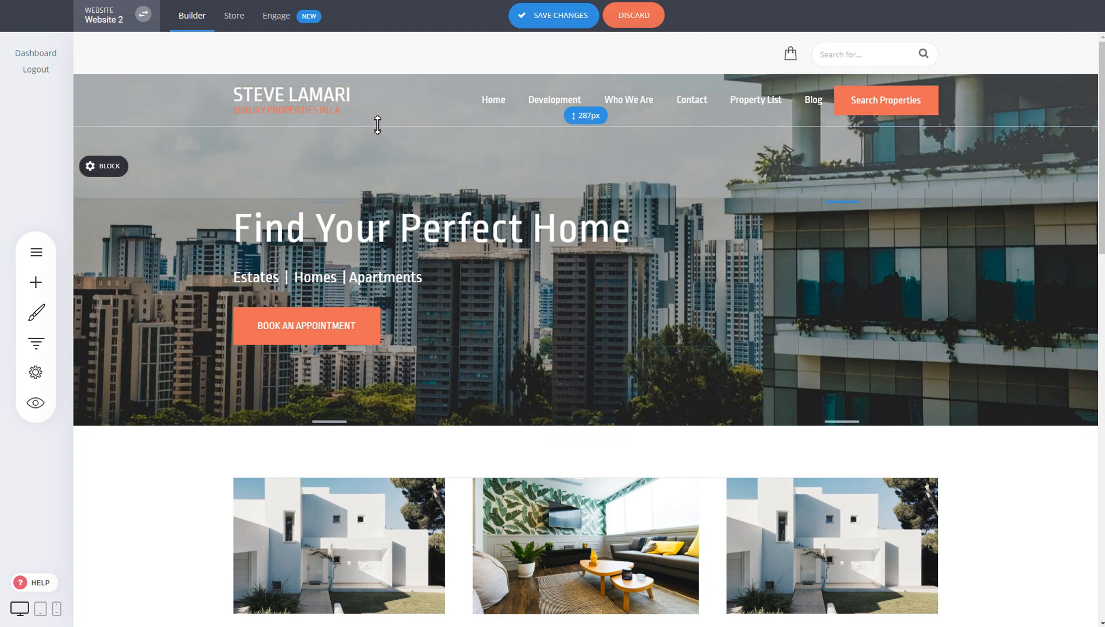
Discard all unsaved header changes and check how the fixed header behaves while scrolling the page.
left_click(93, 100)
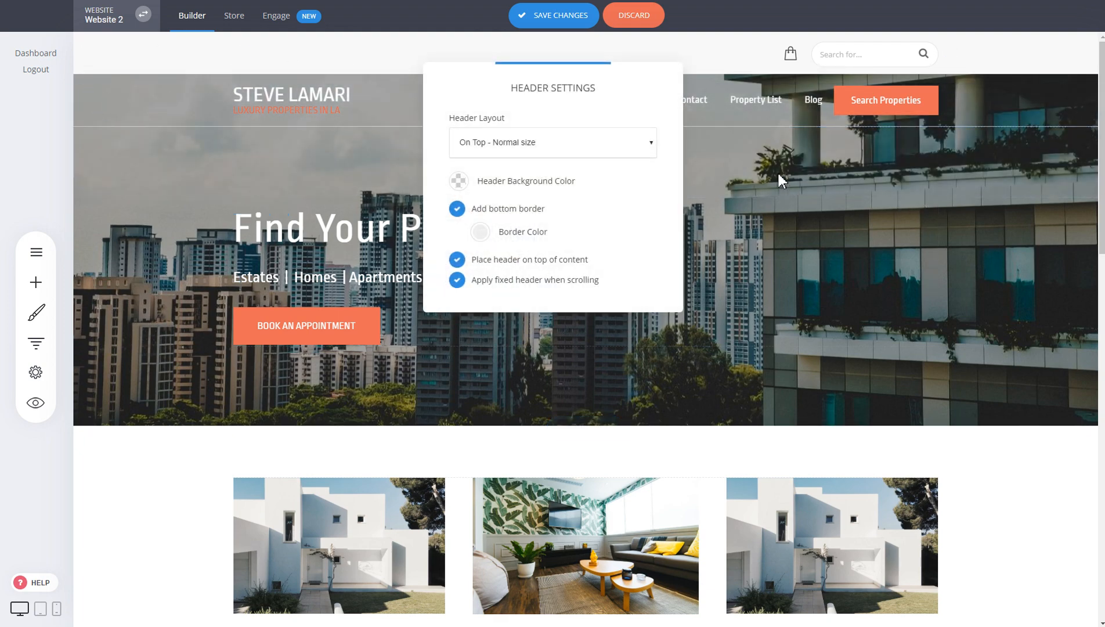
left_click(636, 17)
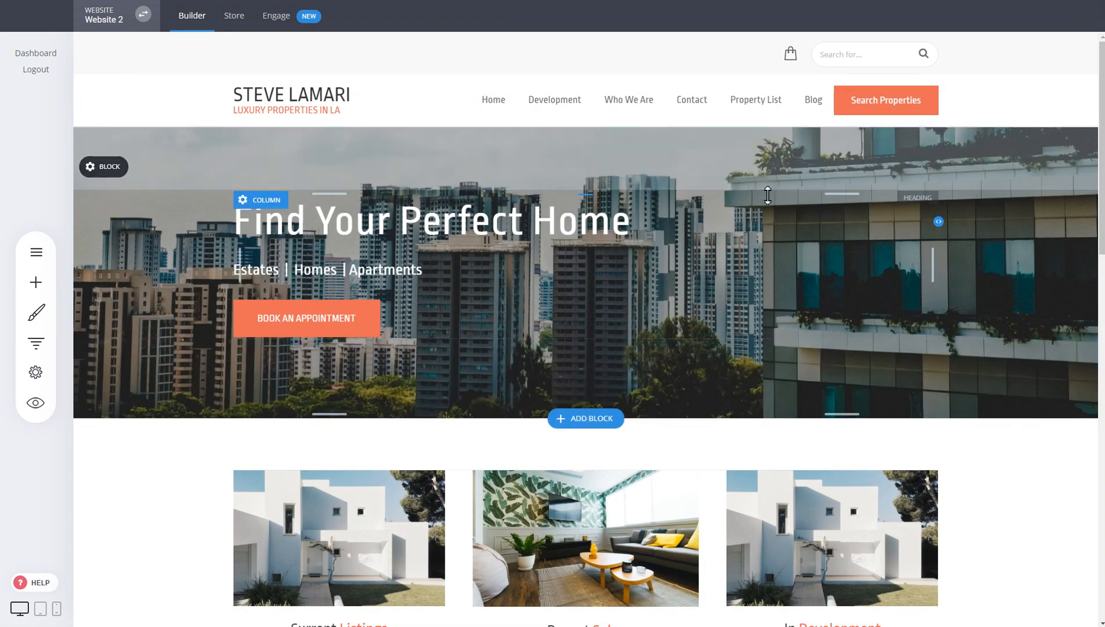
scroll(767, 196, "down", 10)
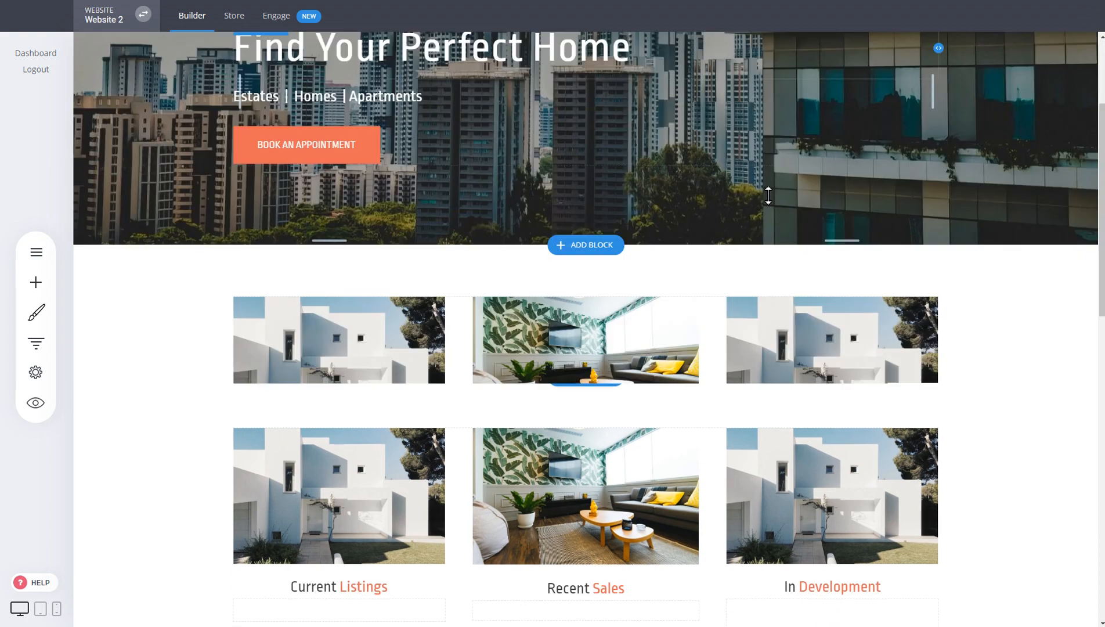
scroll(632, 82, "up", 6)
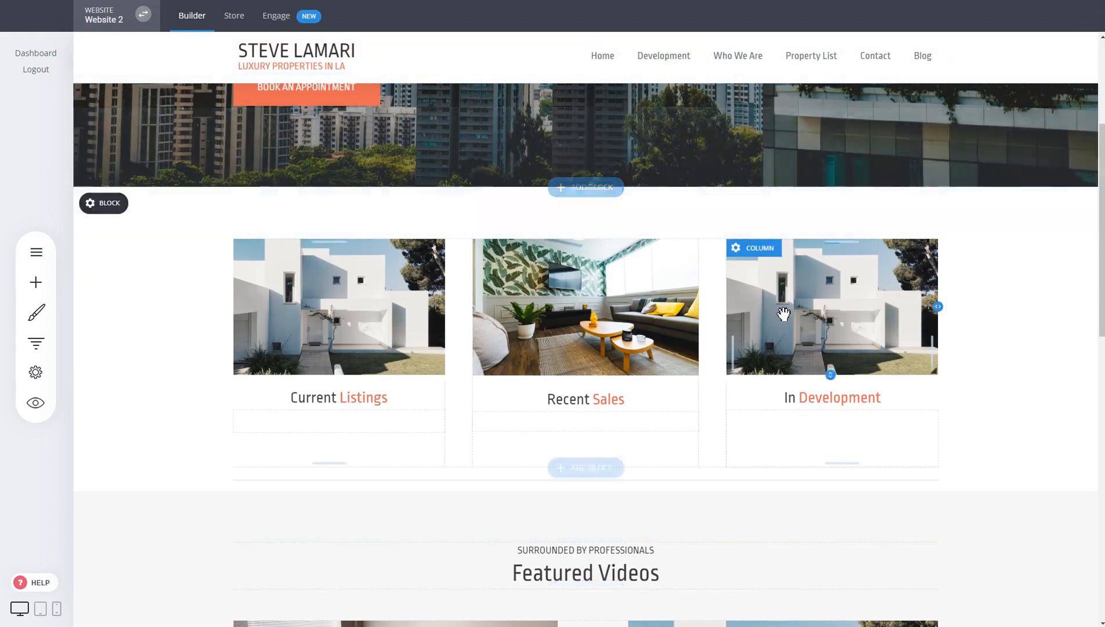
scroll(784, 314, "up", 5)
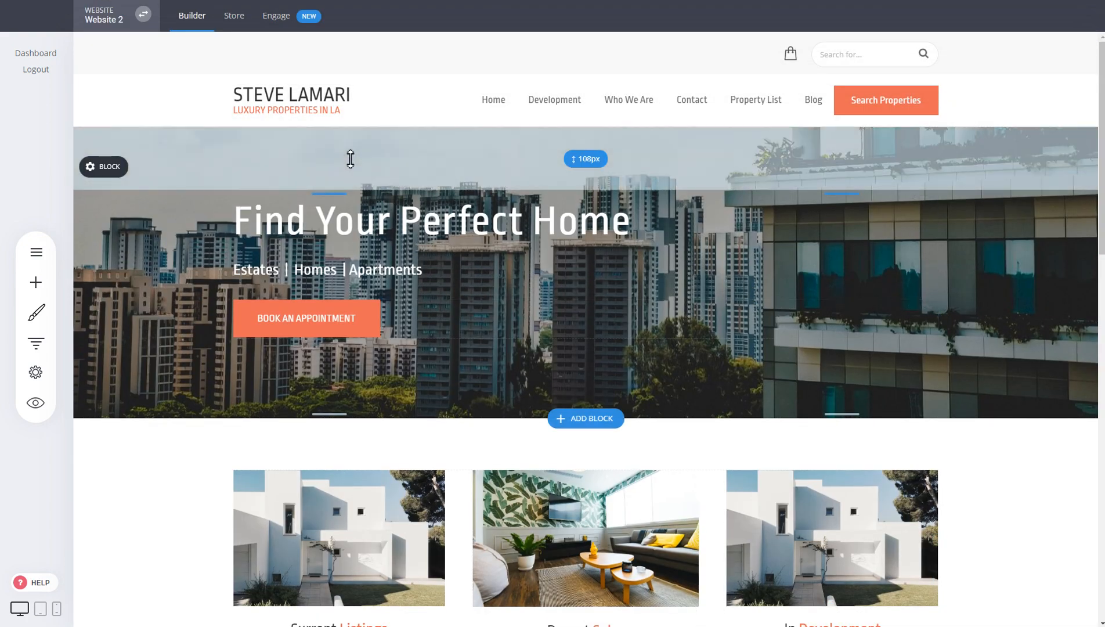
Turn off the fixed header when scrolling and save the changes.
left_click(92, 101)
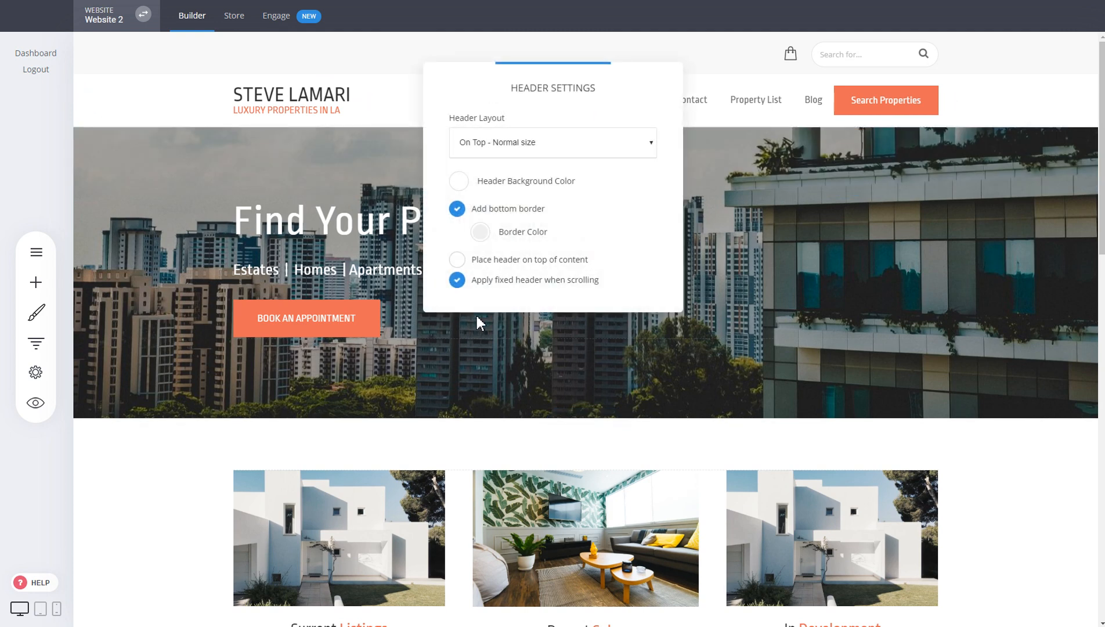
left_click(506, 284)
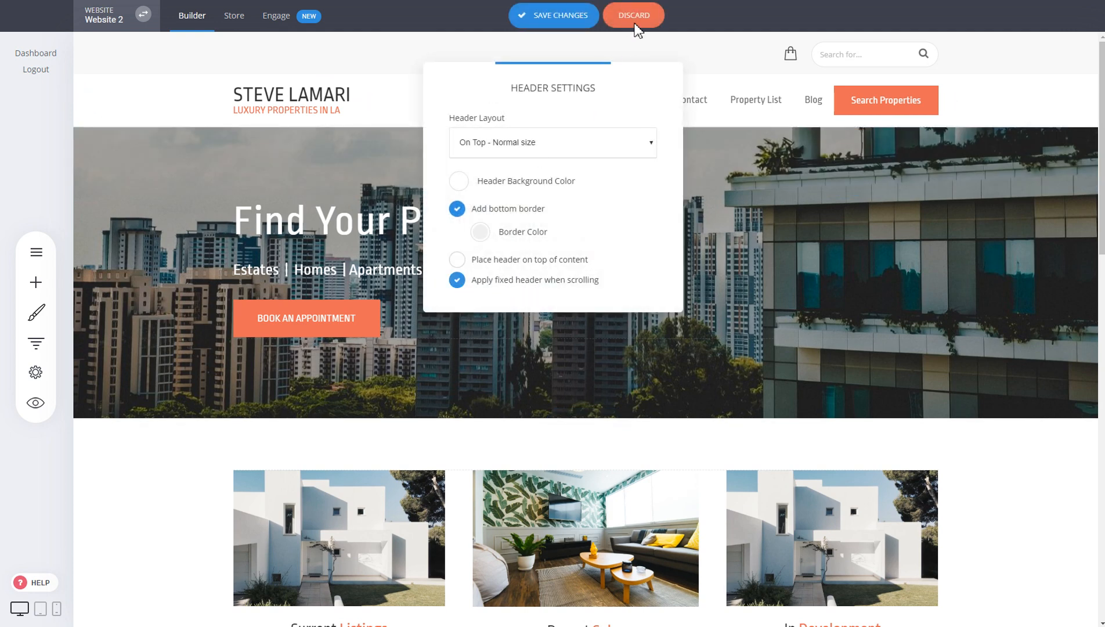
scroll(611, 229, "down", 6)
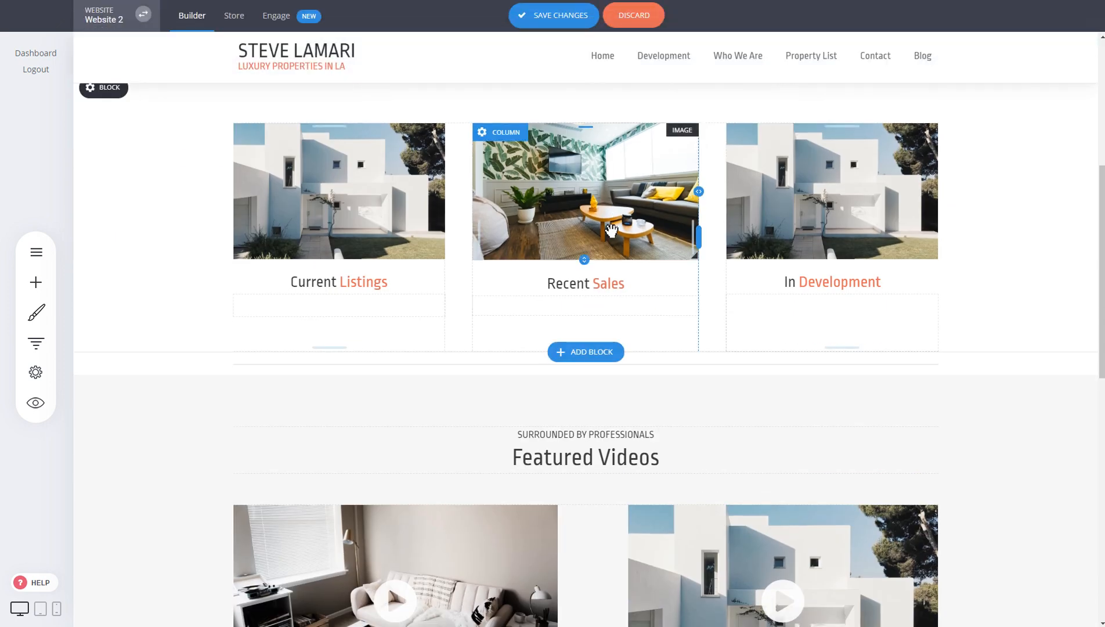
scroll(611, 235, "up", 6)
left_click(148, 104)
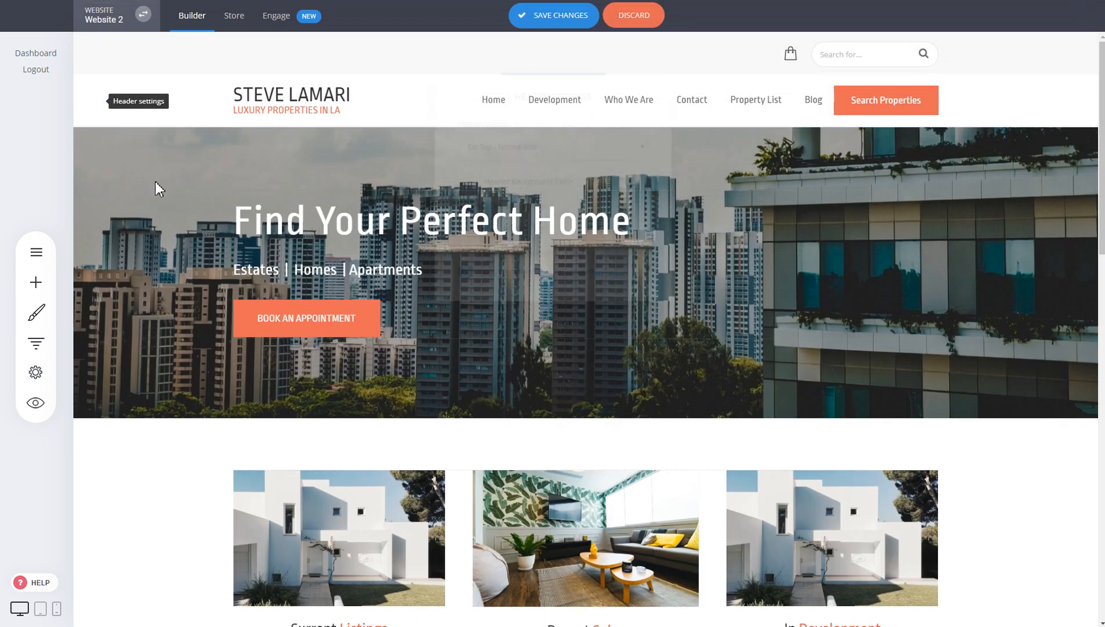
left_click(556, 22)
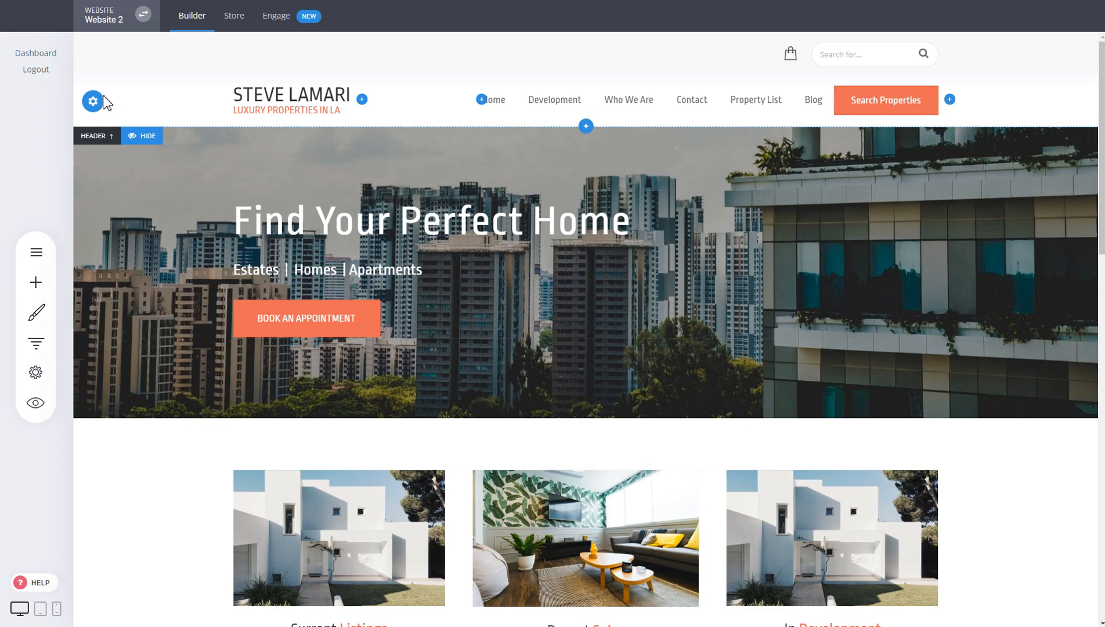
Enable the fixed header when scrolling and check it further down the page.
left_click(92, 101)
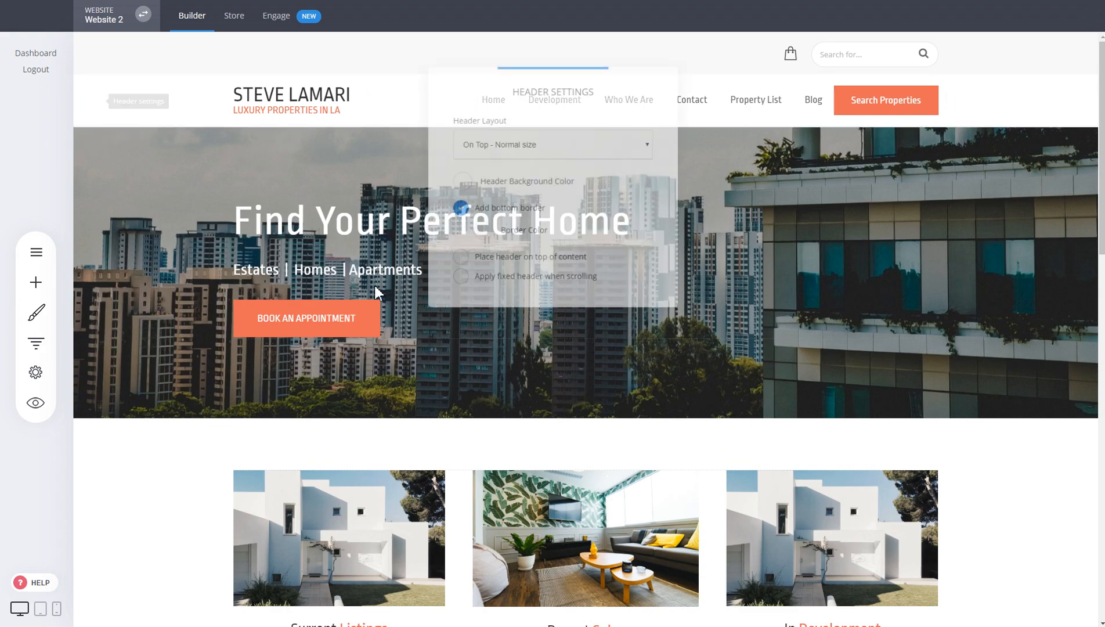
left_click(557, 289)
left_click(768, 282)
scroll(681, 243, "down", 5)
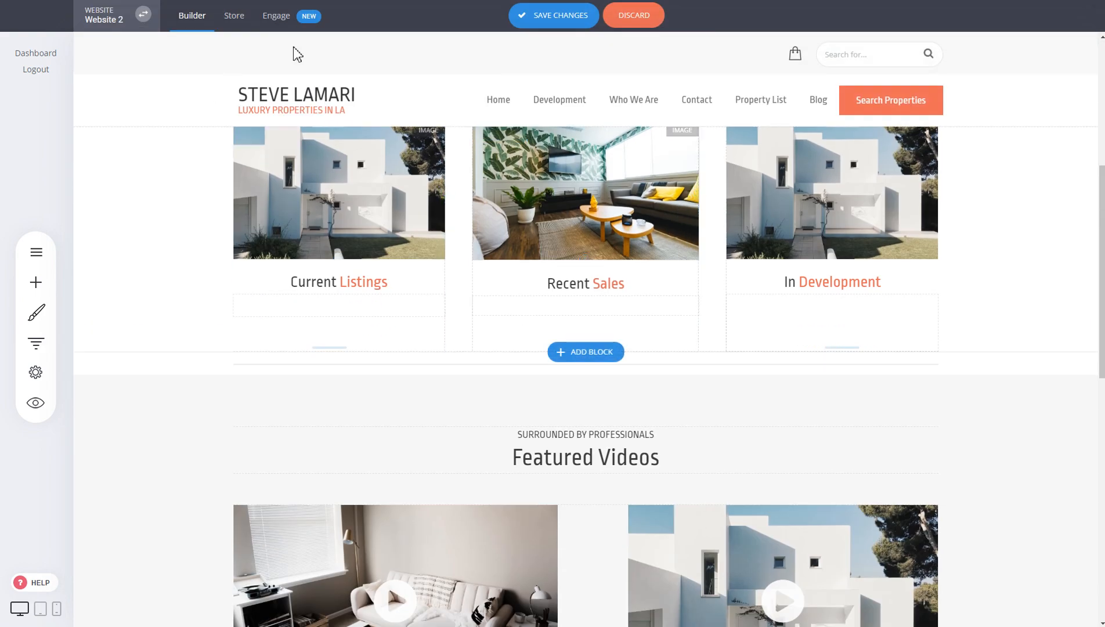
scroll(764, 202, "up", 5)
scroll(764, 203, "down", 4)
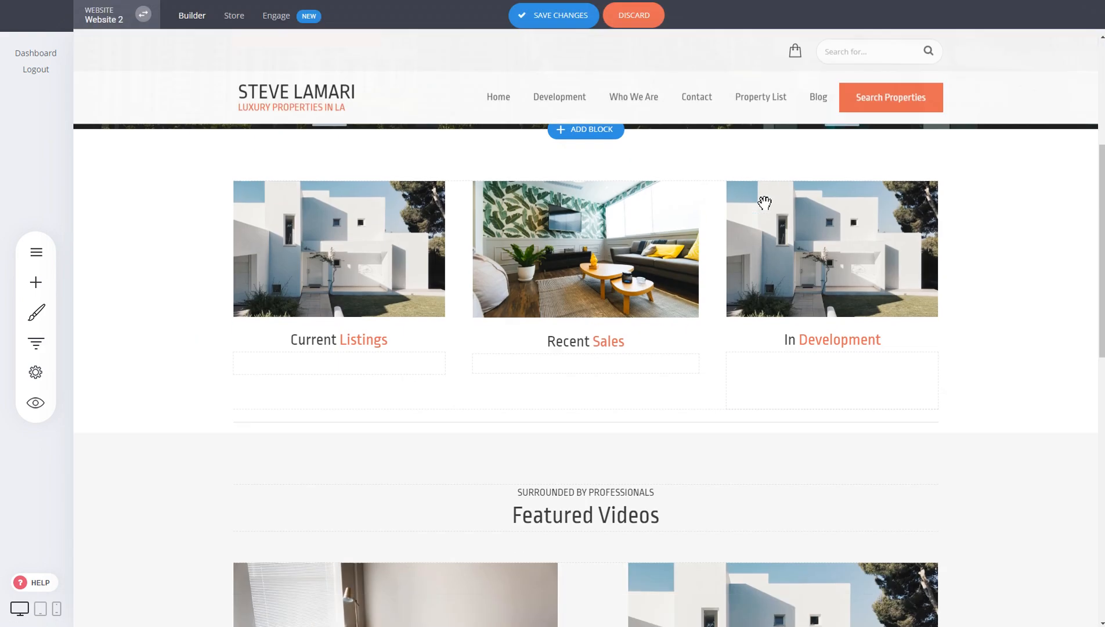
scroll(510, 177, "down", 5)
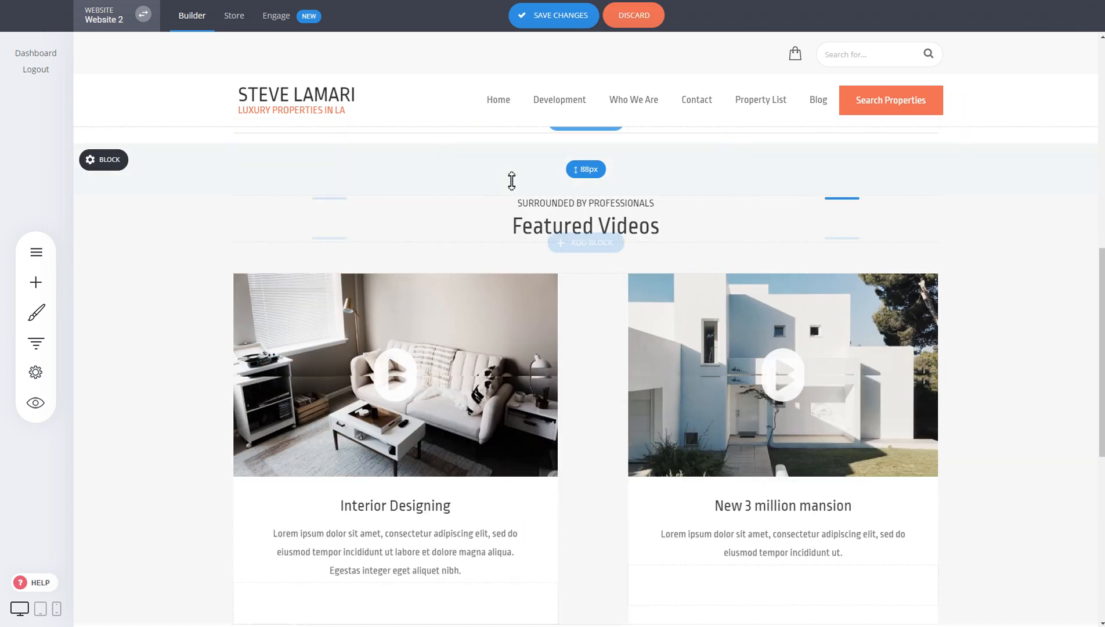
scroll(476, 212, "up", 5)
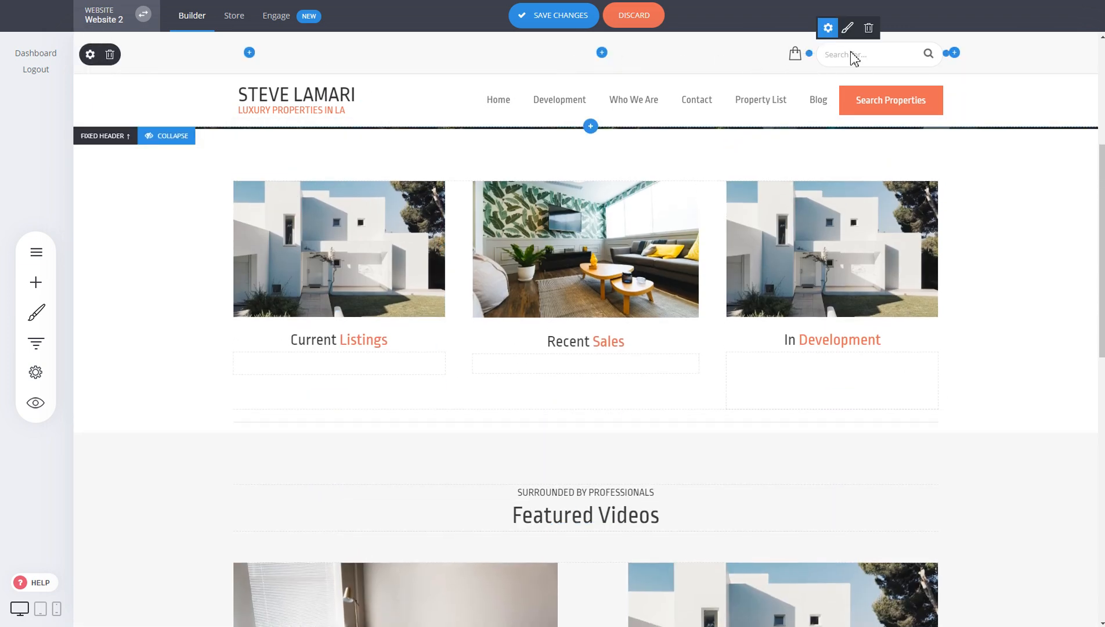
Delete the row with the cart and search box from the fixed header and compare it with the main header.
left_click(110, 55)
left_click(579, 291)
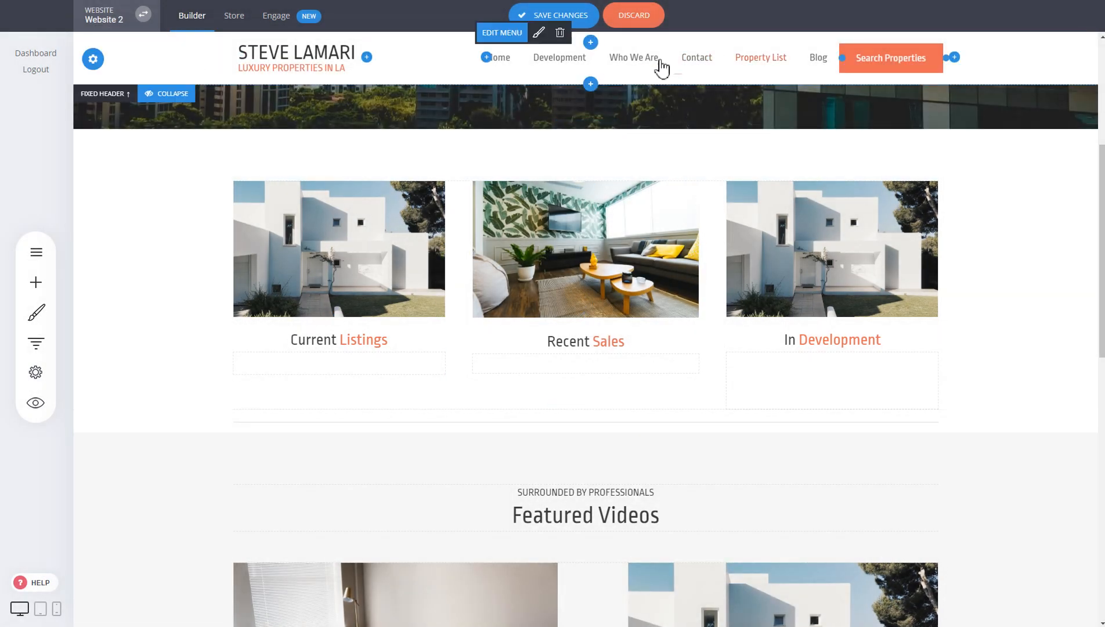
scroll(797, 237, "up", 5)
scroll(798, 237, "down", 3)
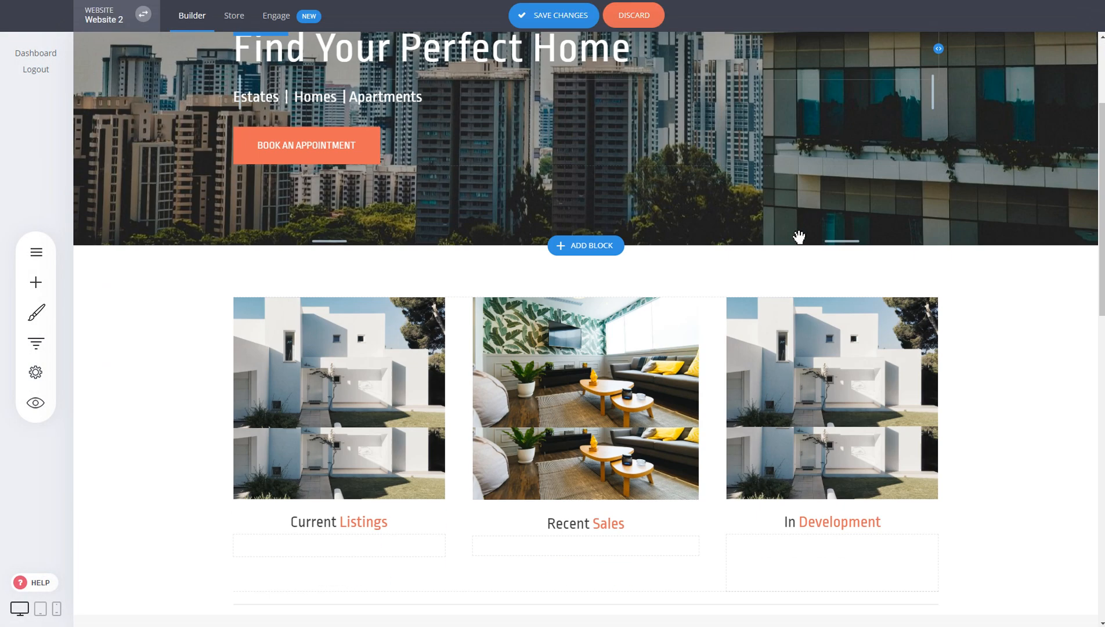
scroll(799, 237, "down", 3)
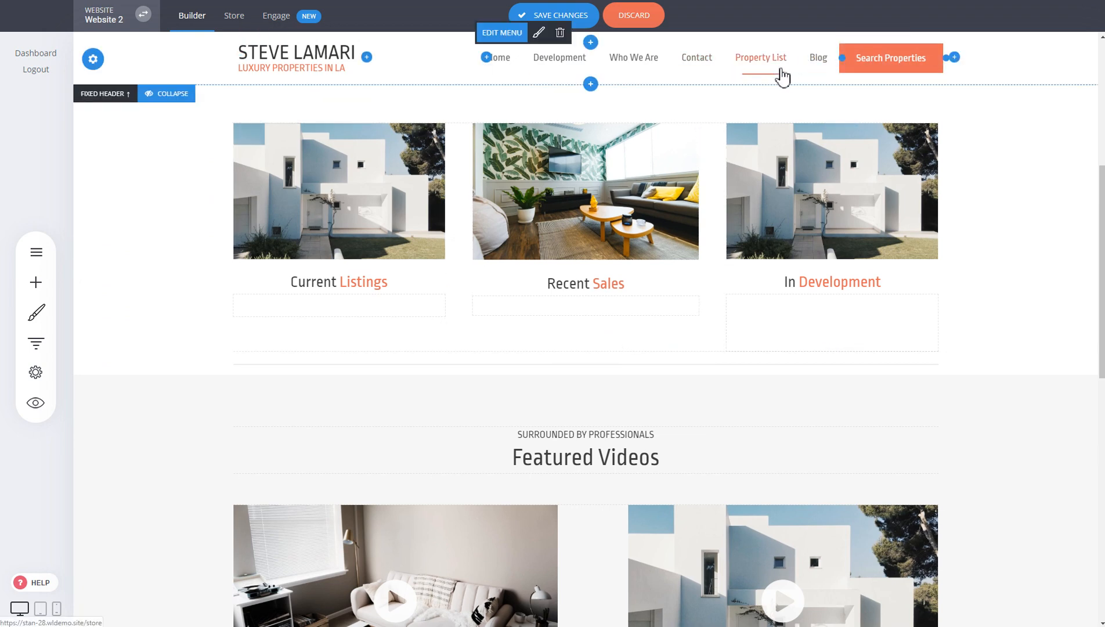
scroll(587, 191, "up", 5)
scroll(572, 153, "down", 4)
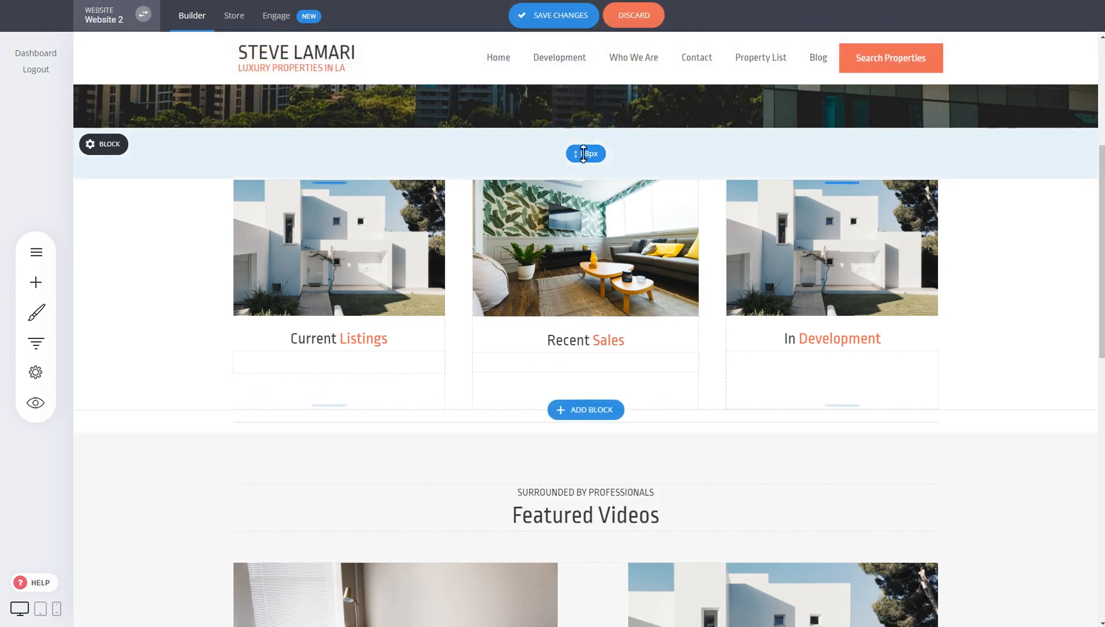
Delete the Search Properties button from the fixed header.
scroll(583, 153, "down", 1)
left_click(892, 32)
left_click(614, 283)
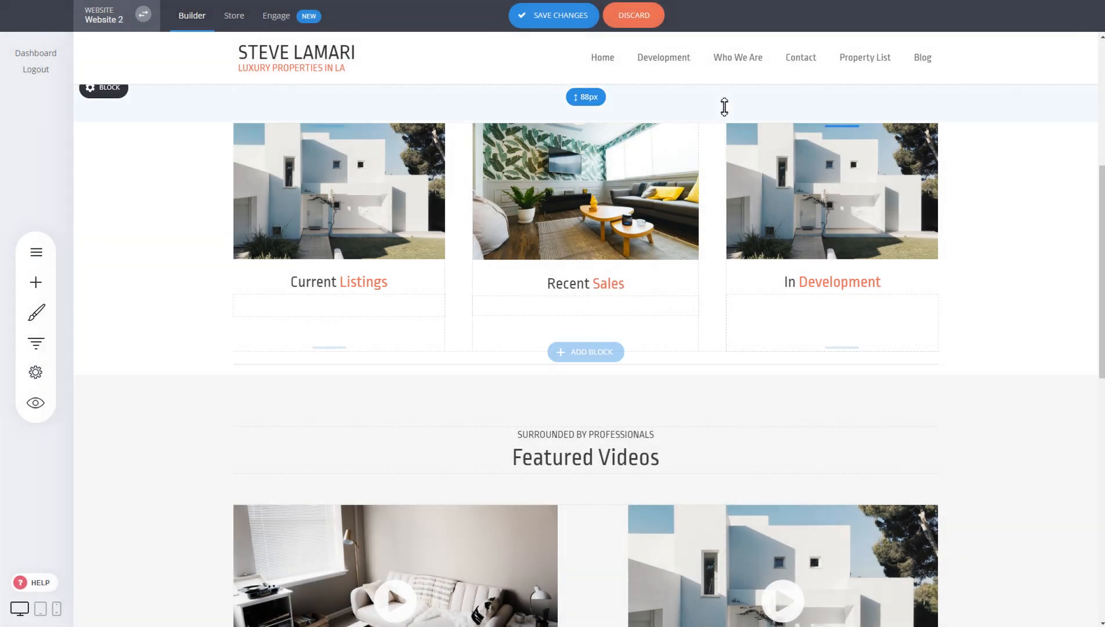
Delete the Development item with its submenu from the fixed header's menu and save the changes.
left_click(607, 32)
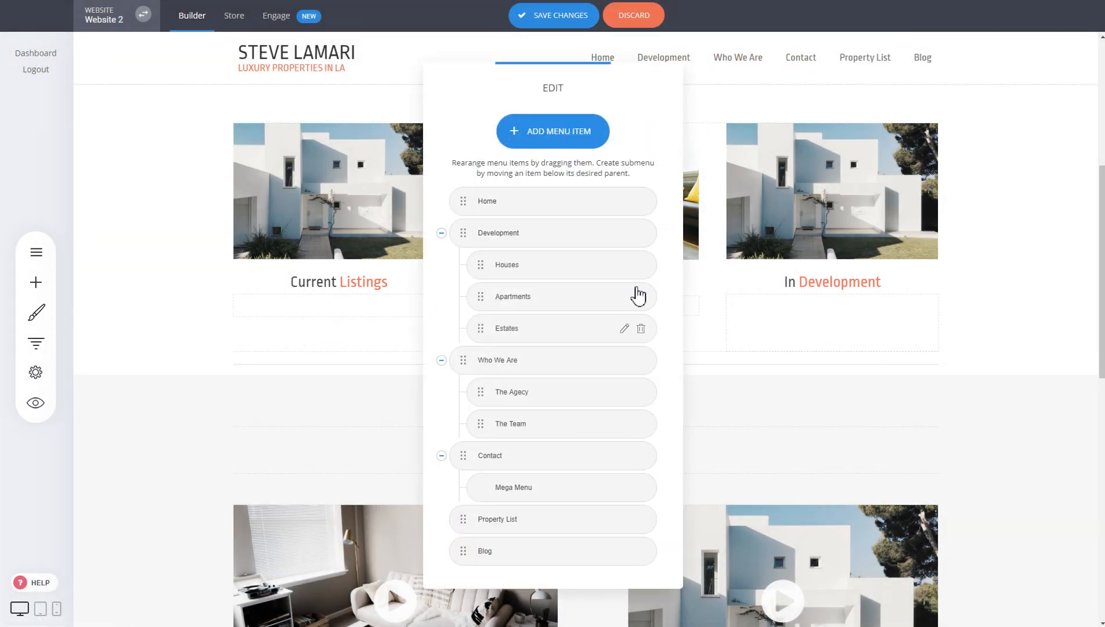
left_click(641, 233)
left_click(604, 276)
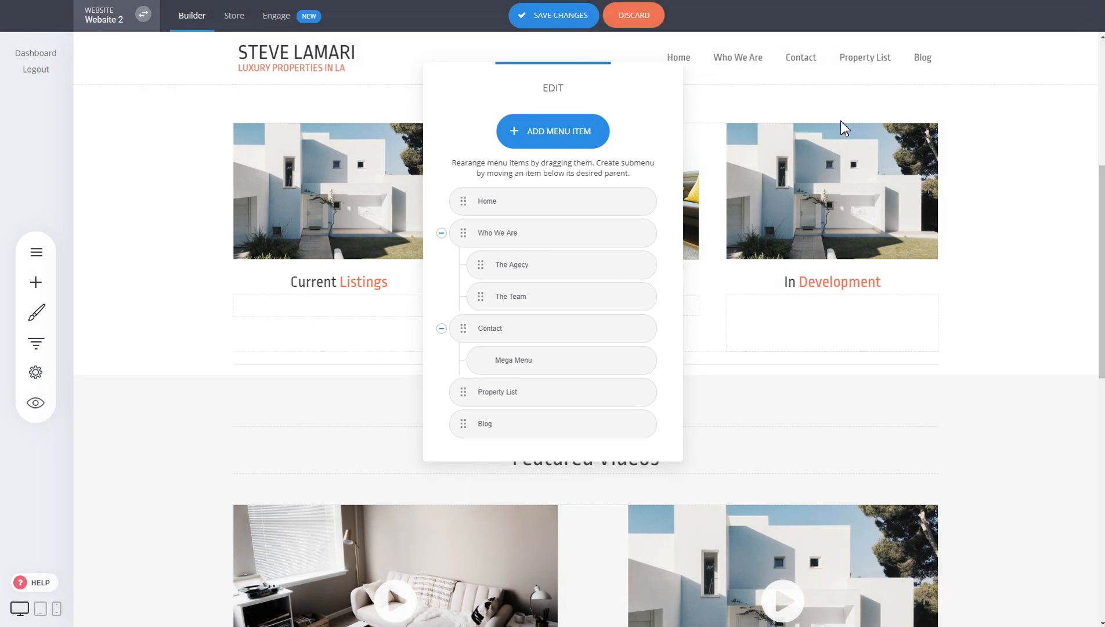
left_click(567, 21)
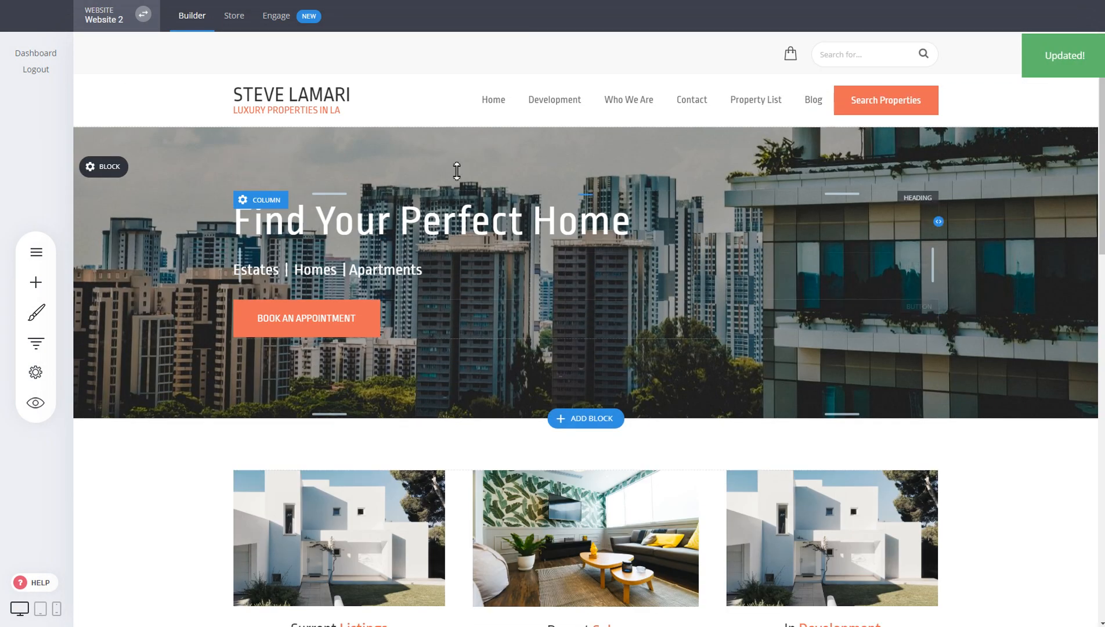
Collapse the fixed header in the editor and check the page without it.
scroll(579, 232, "down", 5)
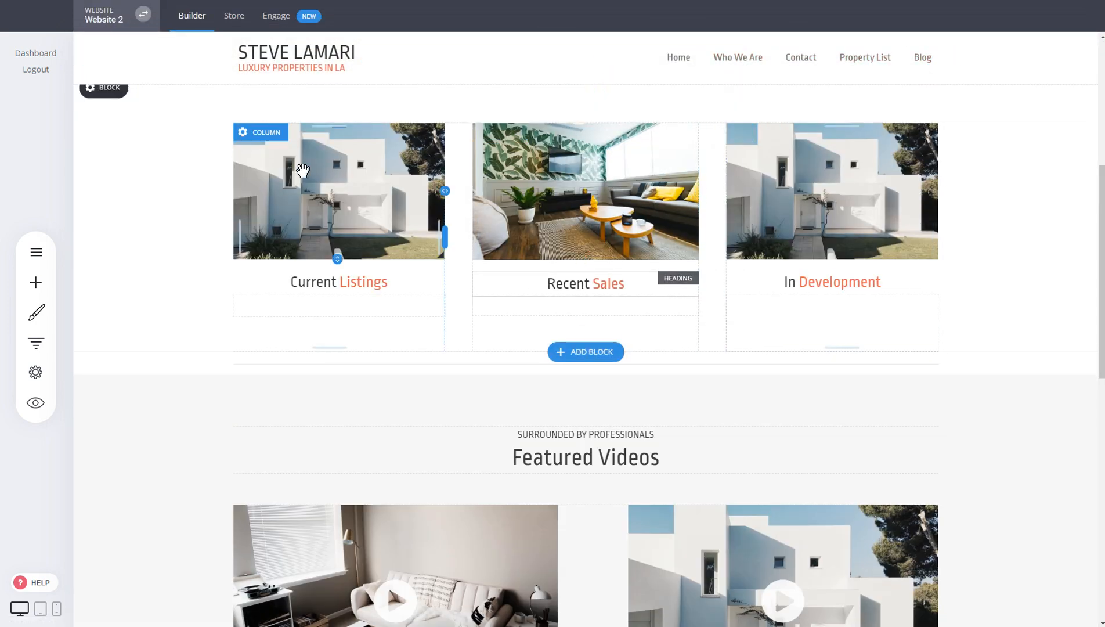
scroll(313, 162, "down", 5)
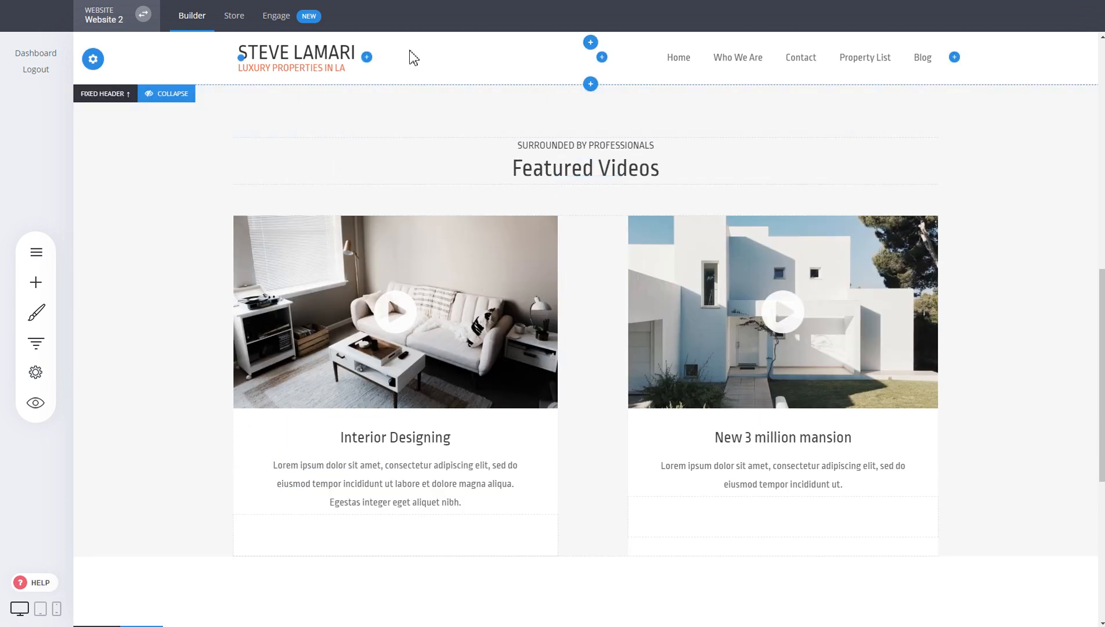
scroll(440, 183, "down", 6)
scroll(715, 291, "up", 7)
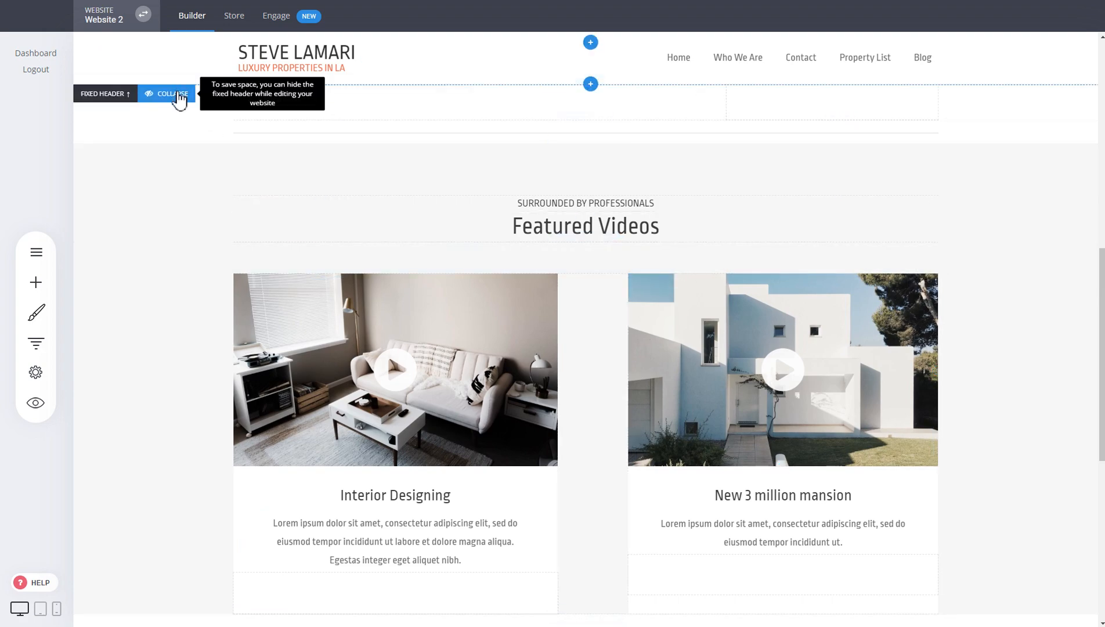
left_click(180, 98)
scroll(276, 264, "up", 7)
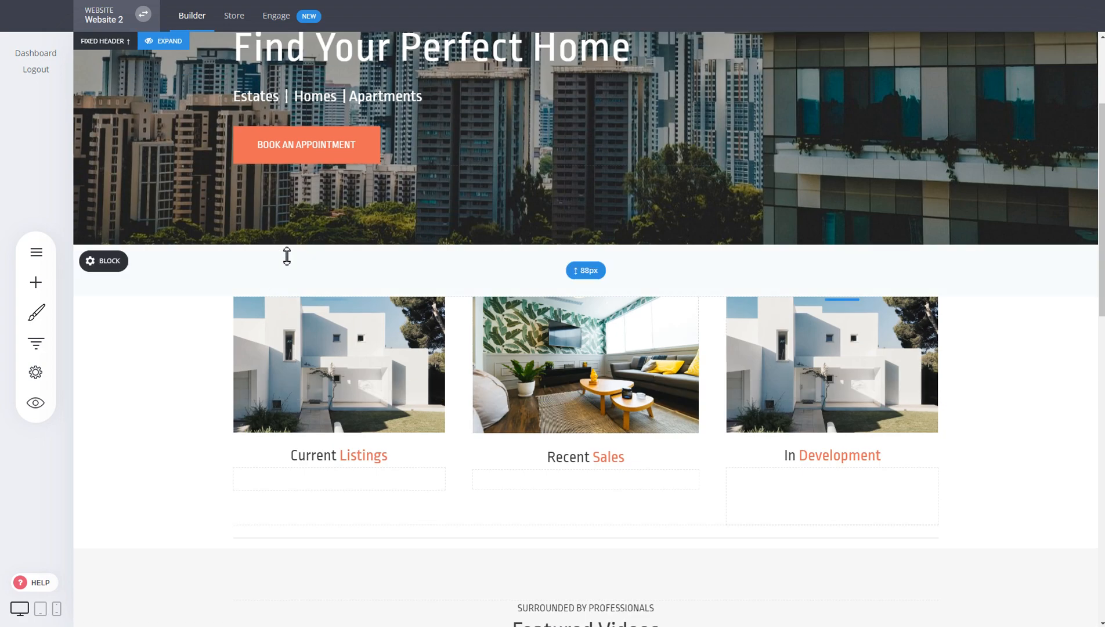
scroll(286, 256, "up", 3)
scroll(288, 254, "down", 10)
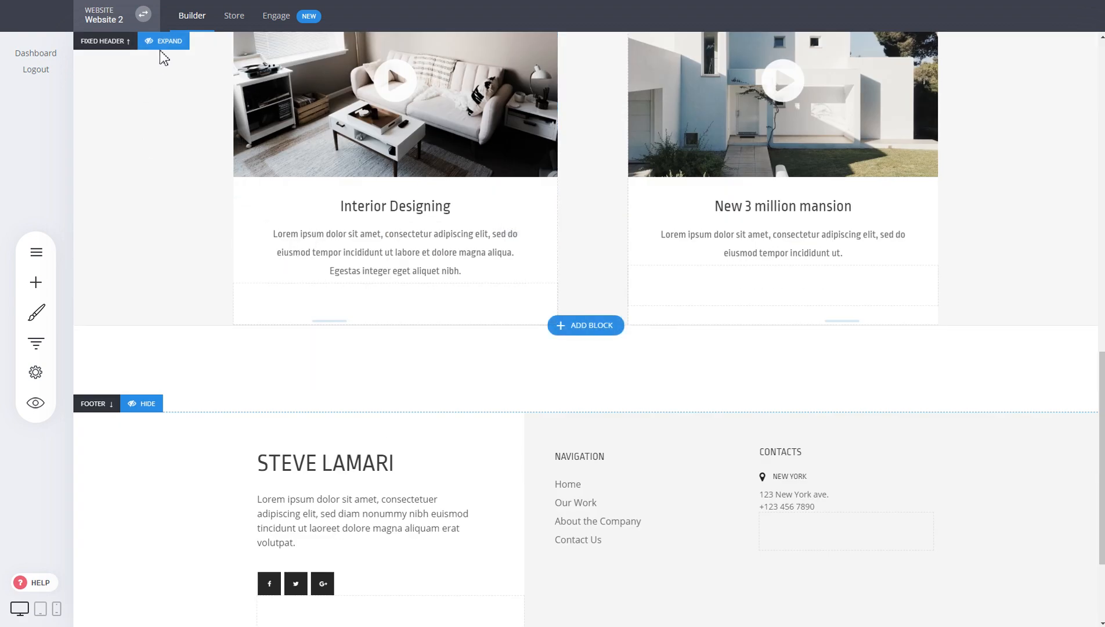
scroll(360, 273, "up", 10)
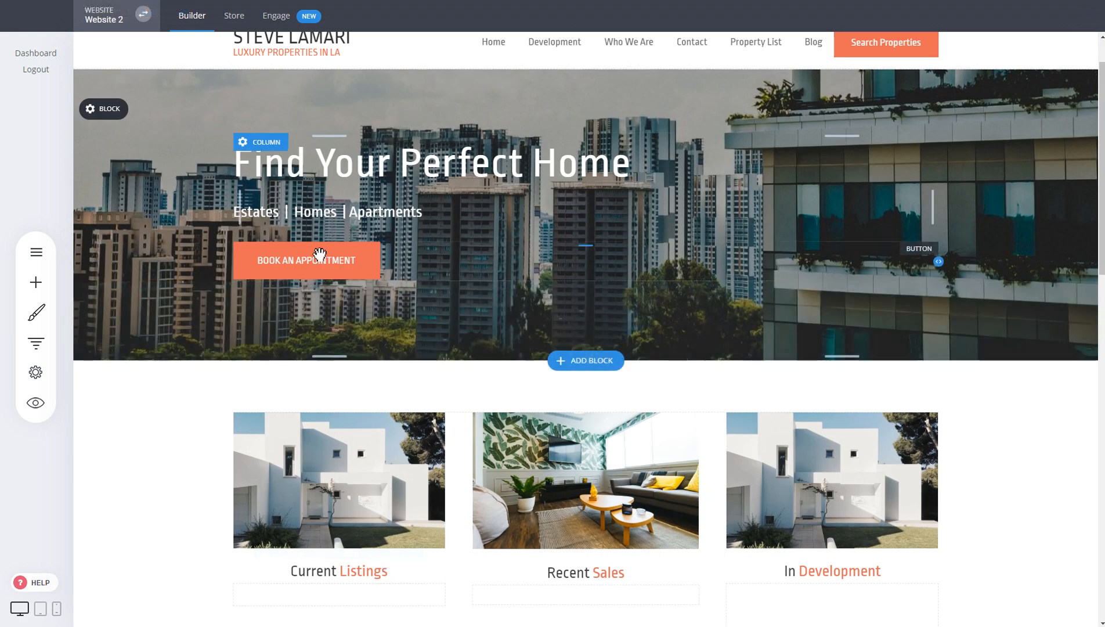
scroll(319, 253, "down", 6)
scroll(320, 244, "up", 7)
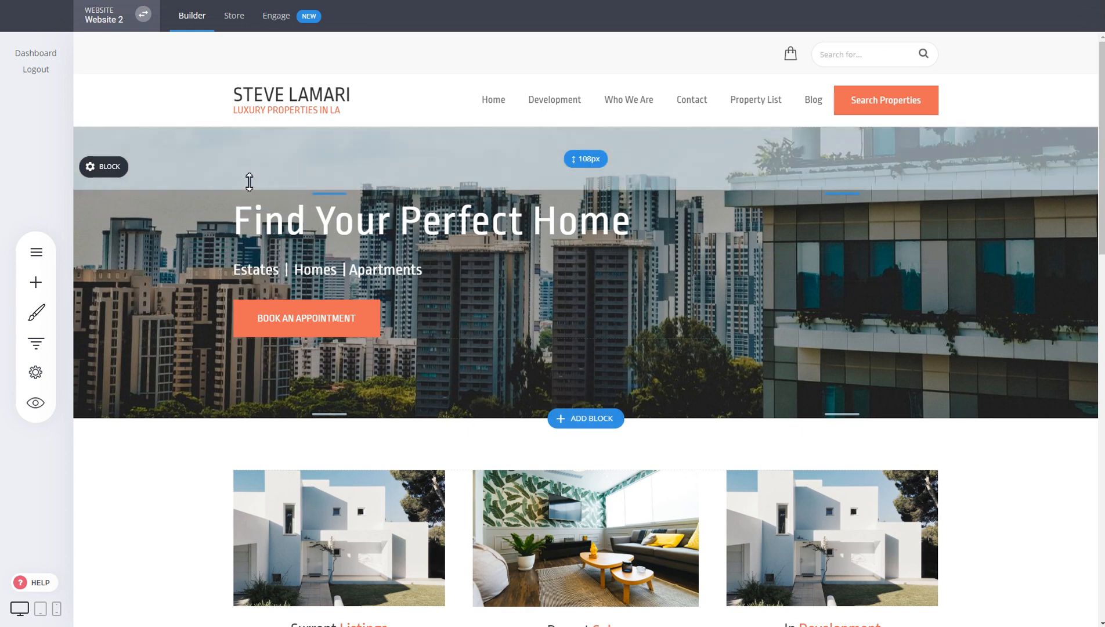
Hide the main header to preview the page without it, and show the header again.
mouse_move(247, 82)
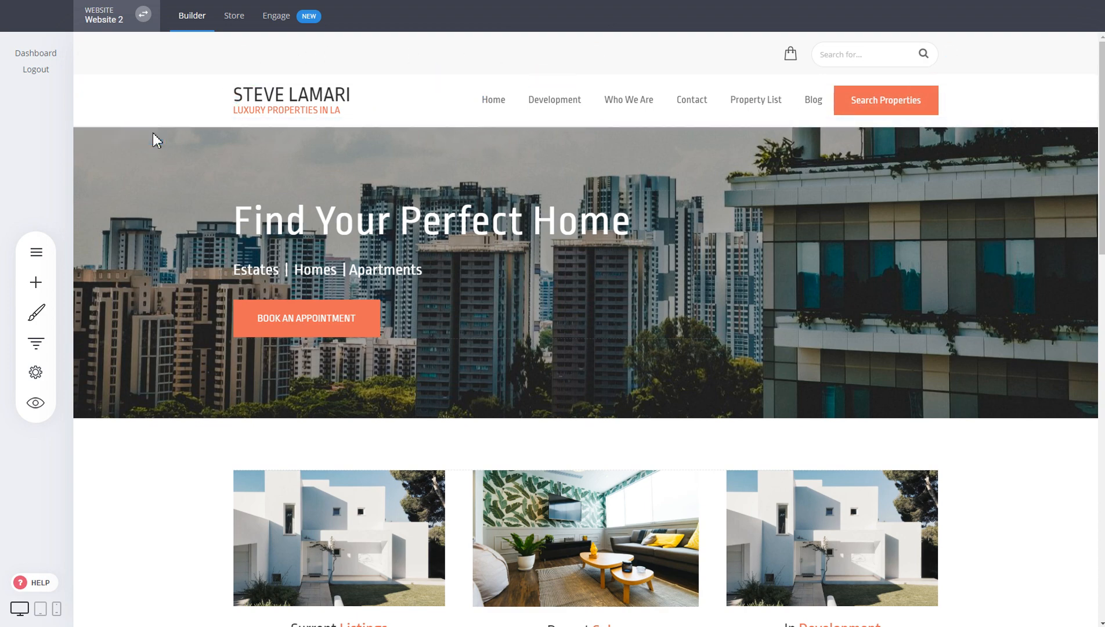
left_click(153, 133)
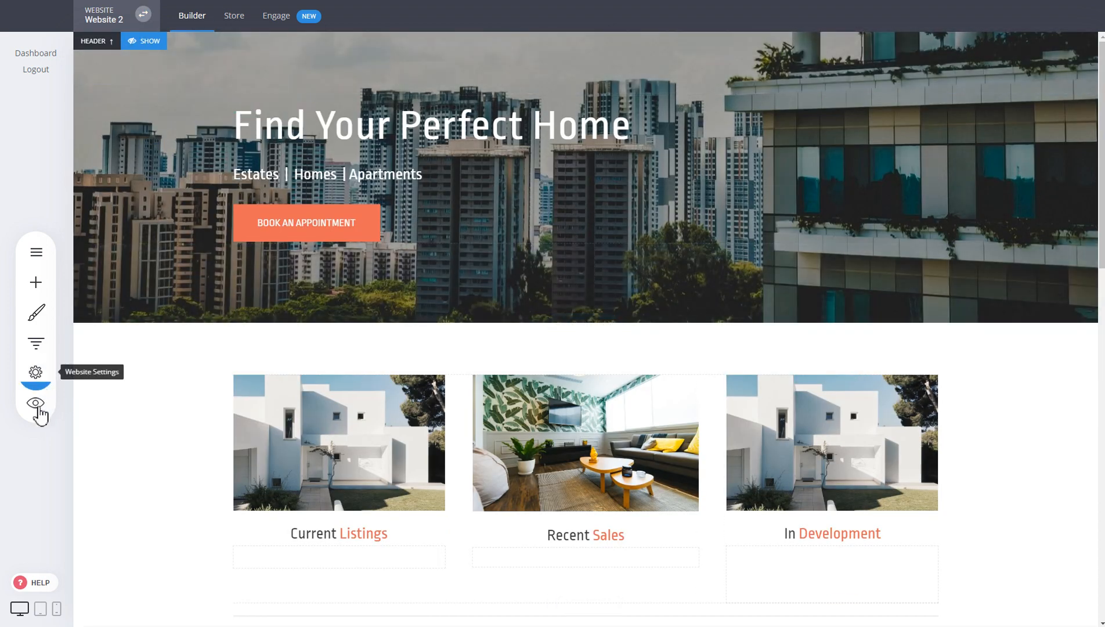
left_click(36, 403)
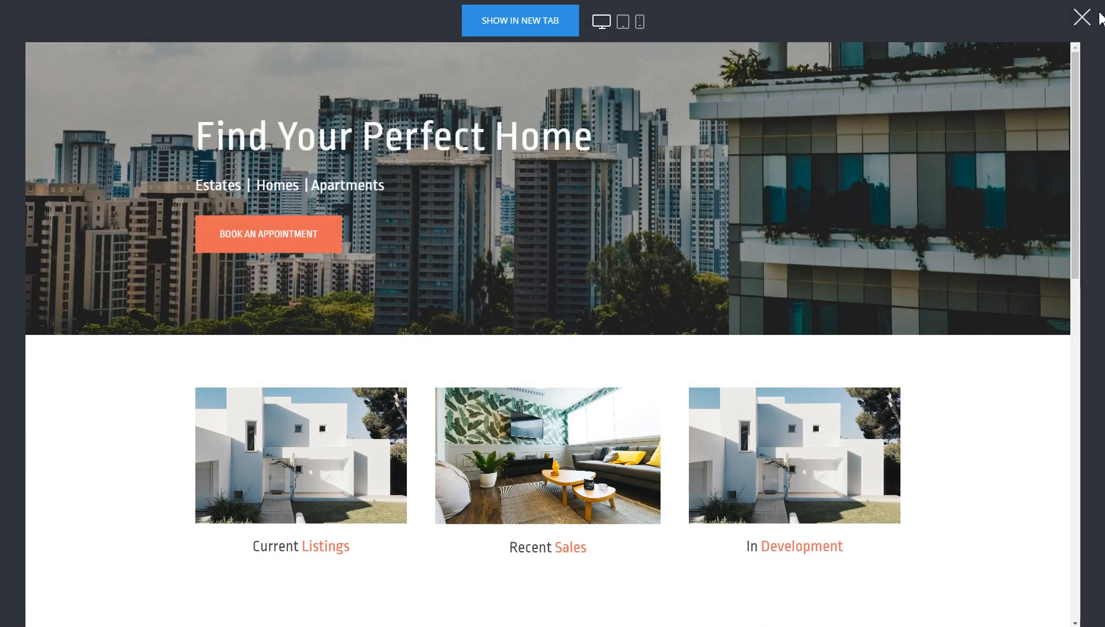
left_click(1083, 19)
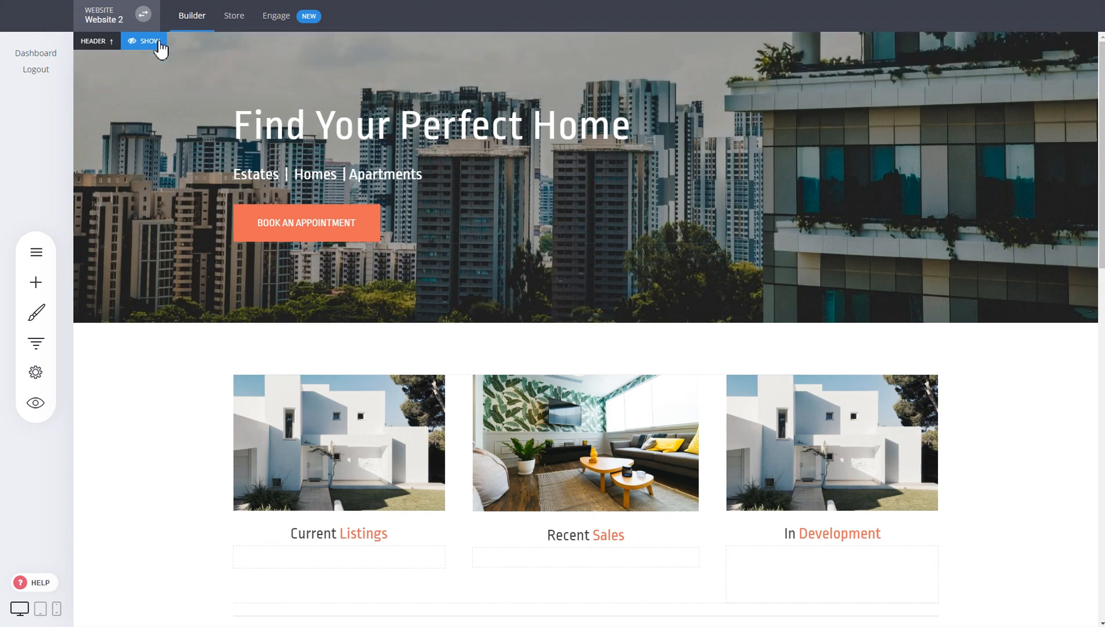
left_click(156, 40)
Hide the footer at the end of the page and show it again.
scroll(773, 384, "down", 20)
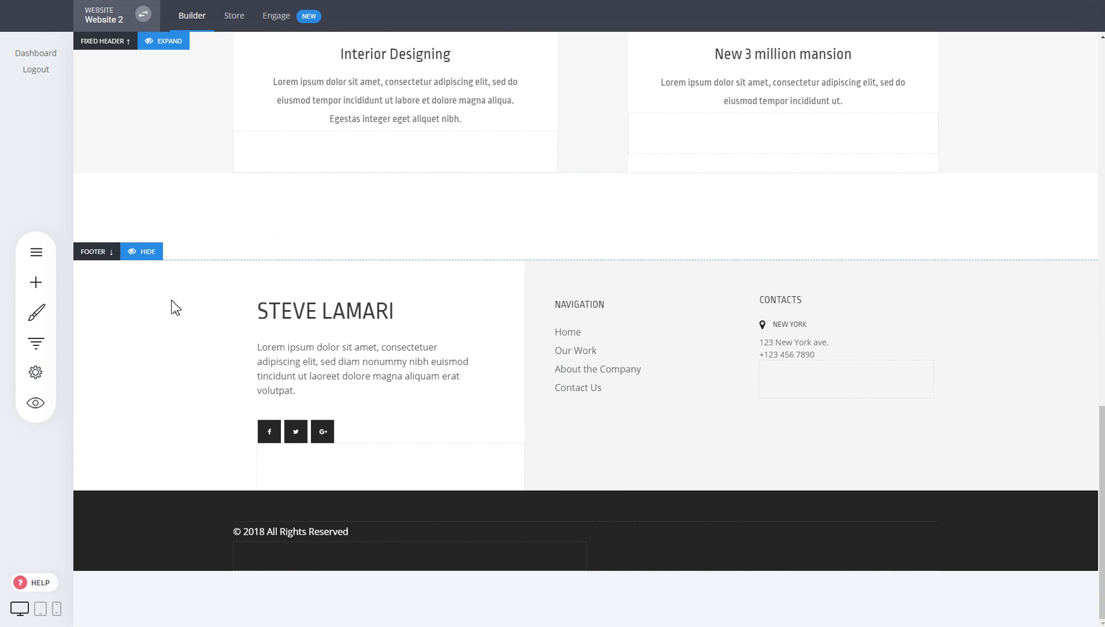
left_click(149, 255)
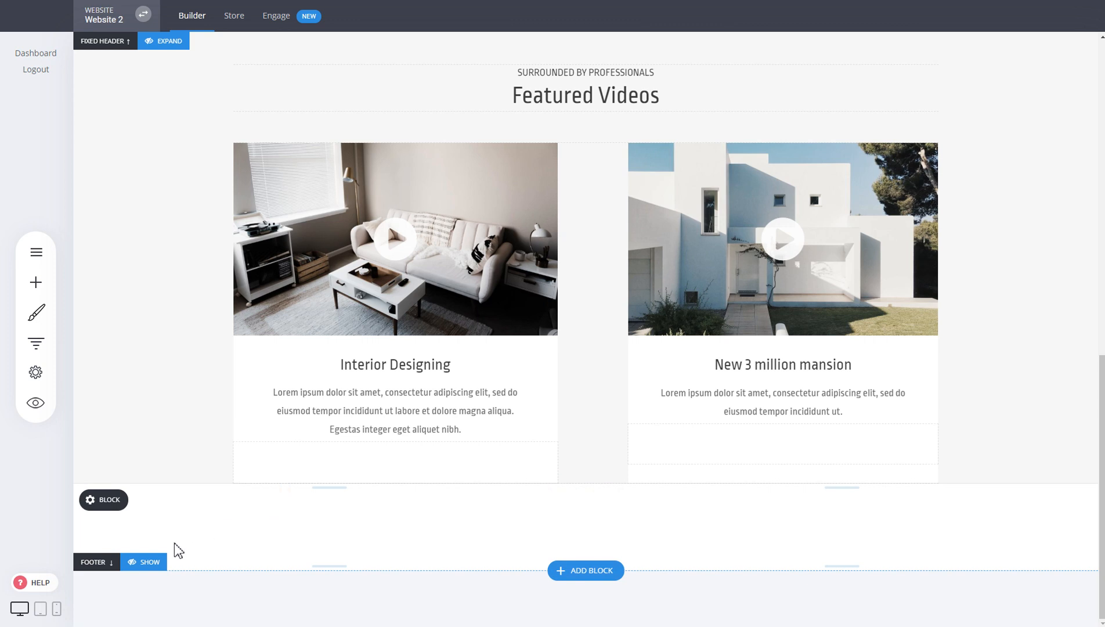
left_click(152, 562)
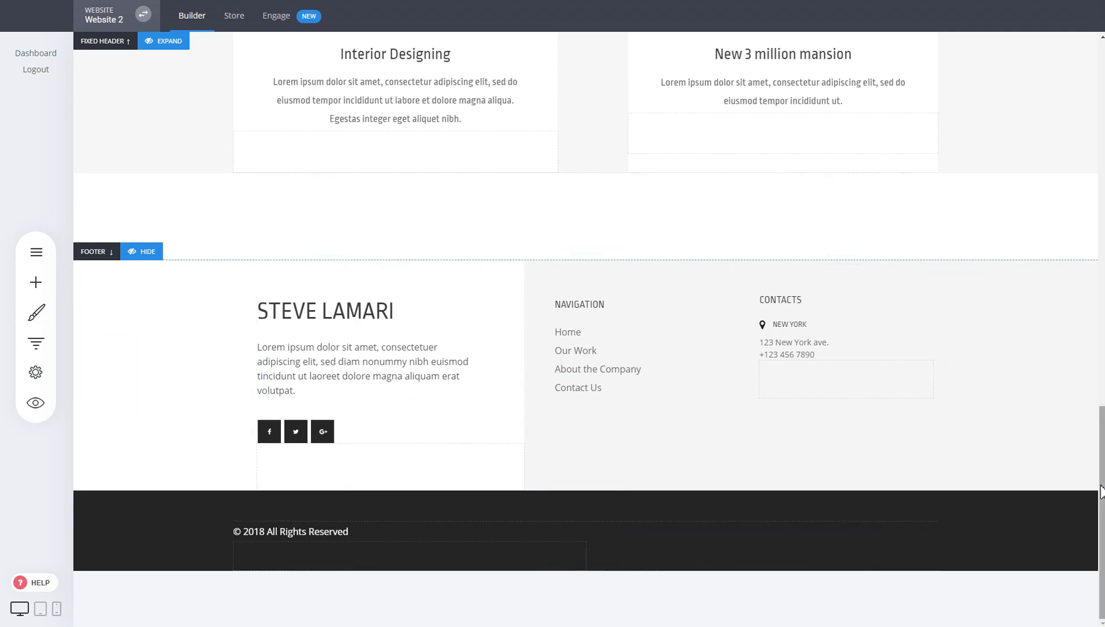
Review the main header menu's items and submenus in its editor and close it without changes.
left_click_drag(1101, 510, 1097, 106)
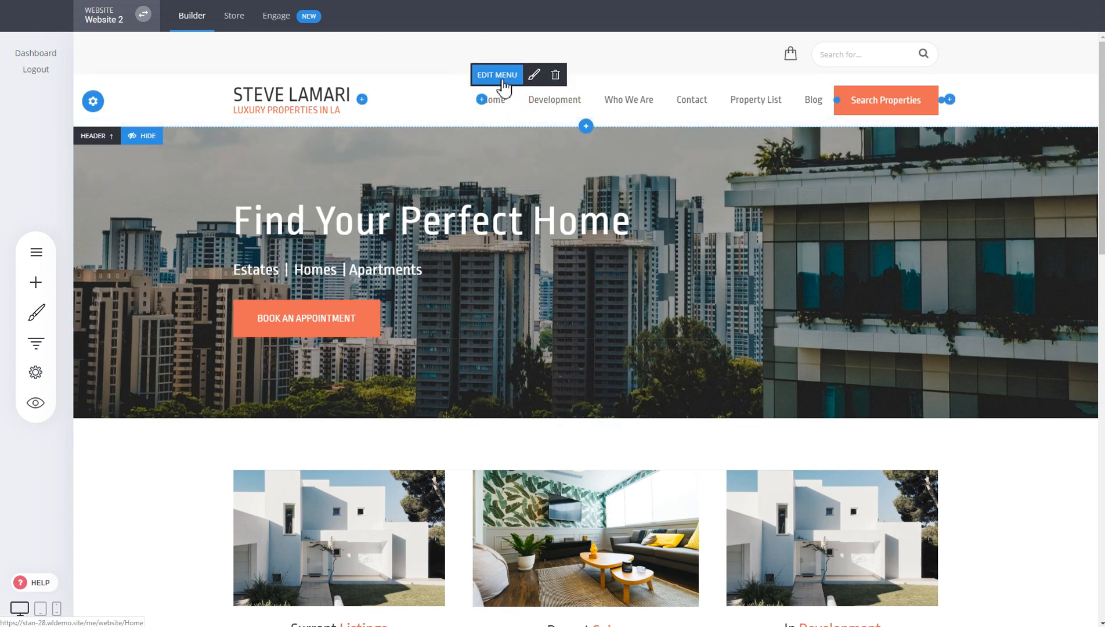
left_click(502, 81)
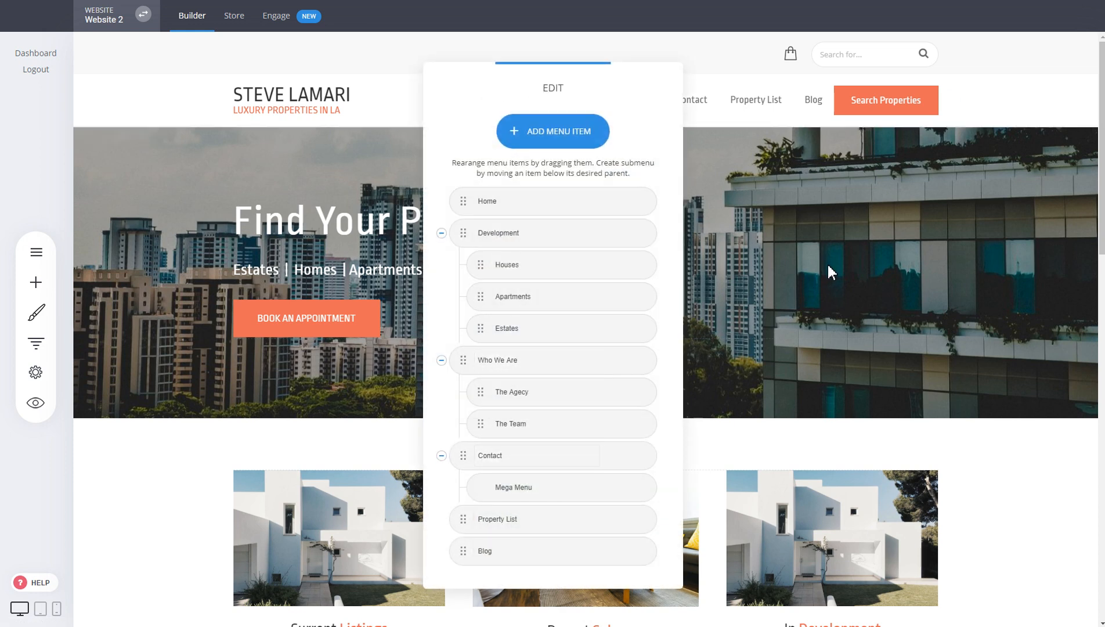
left_click(816, 290)
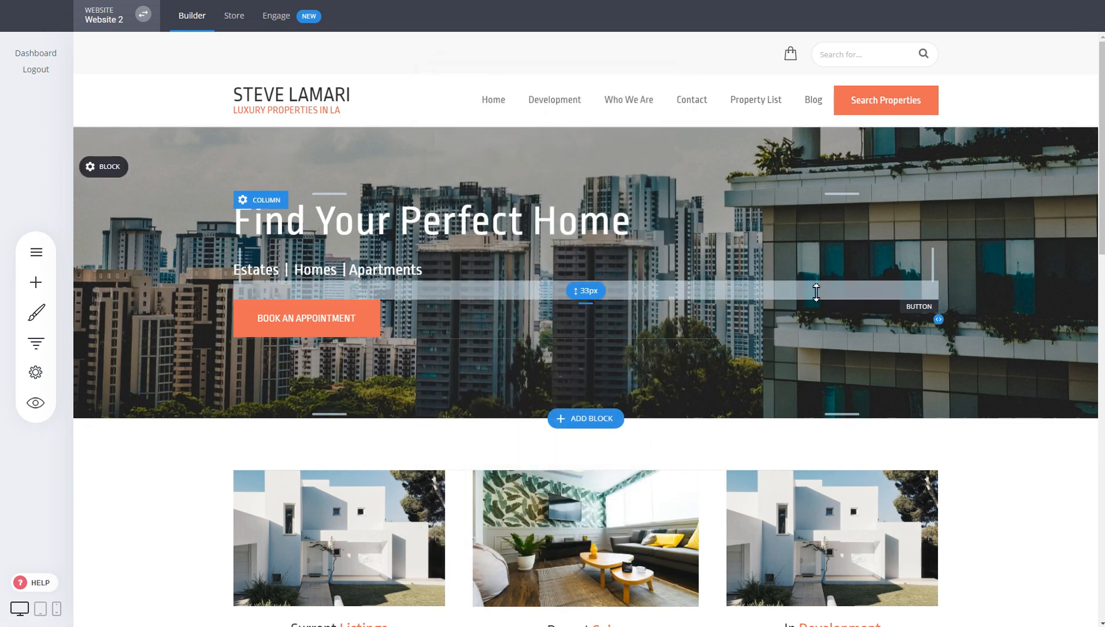